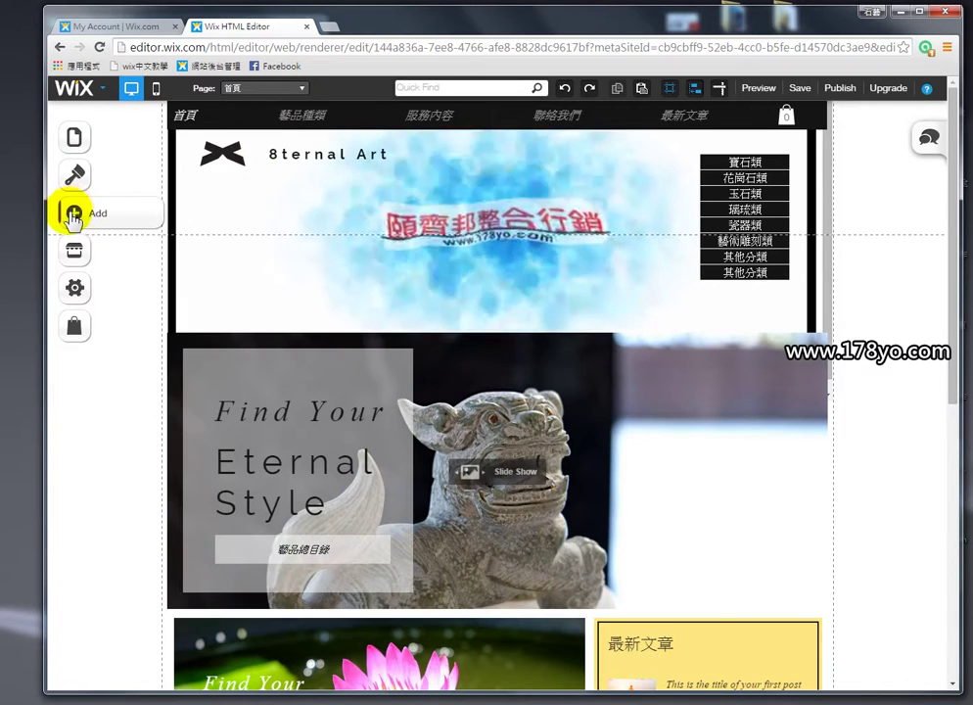
click(73, 214)
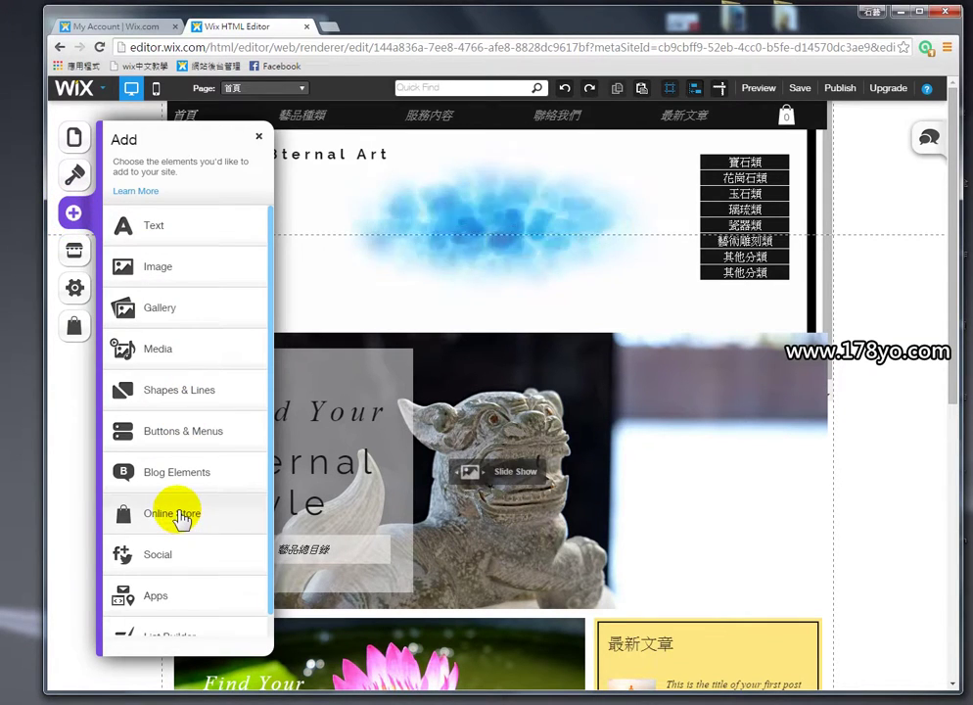
click(259, 137)
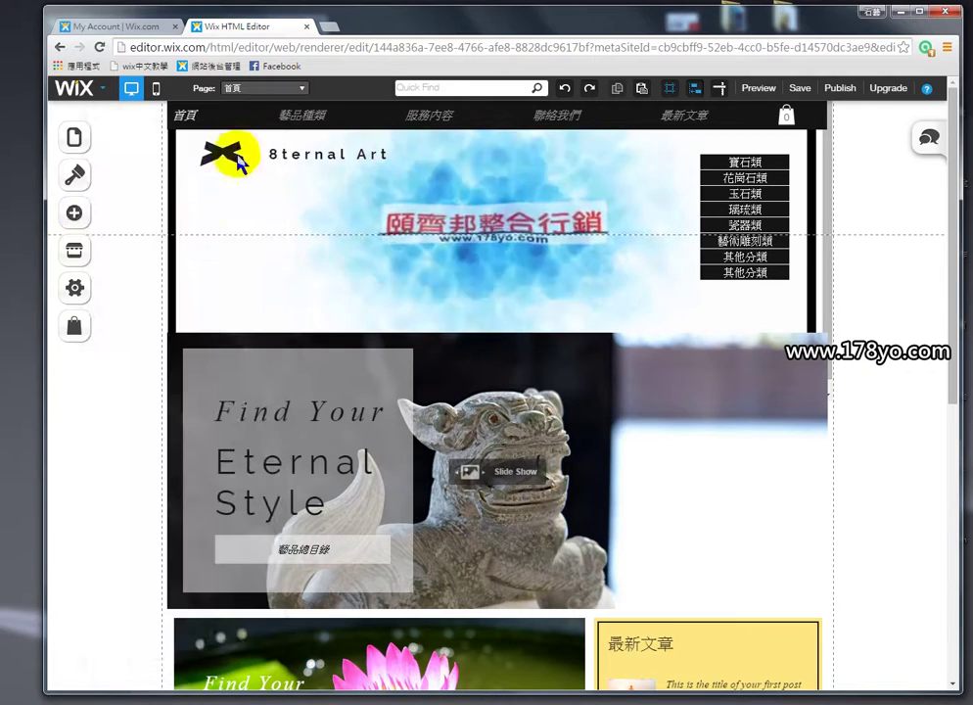
Step: Open the WixStores product manager and start adding a new product
click(105, 338)
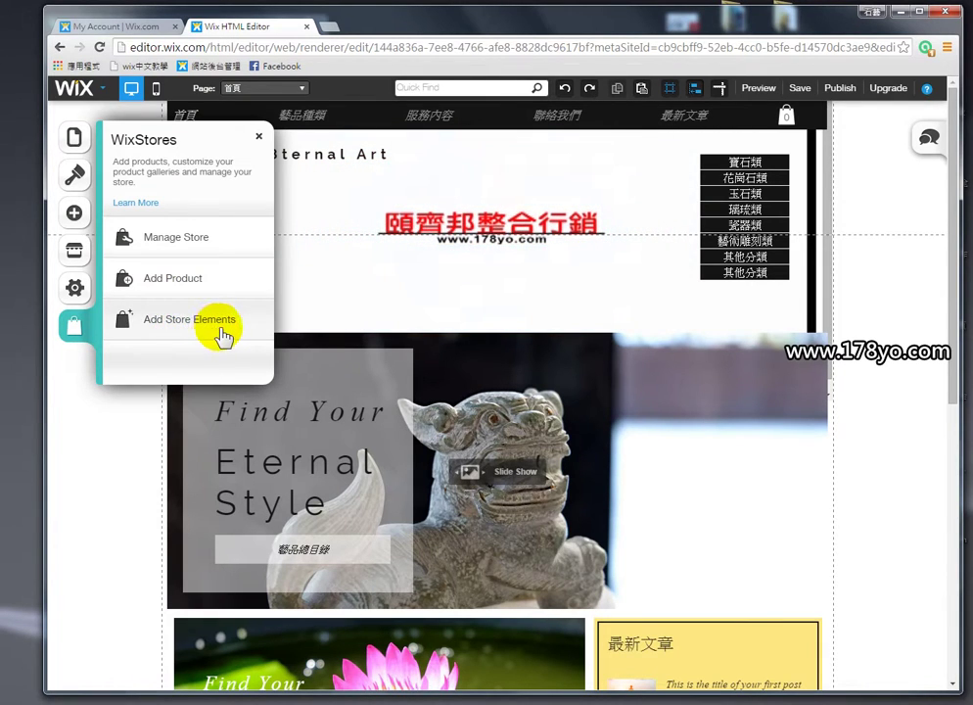
click(169, 239)
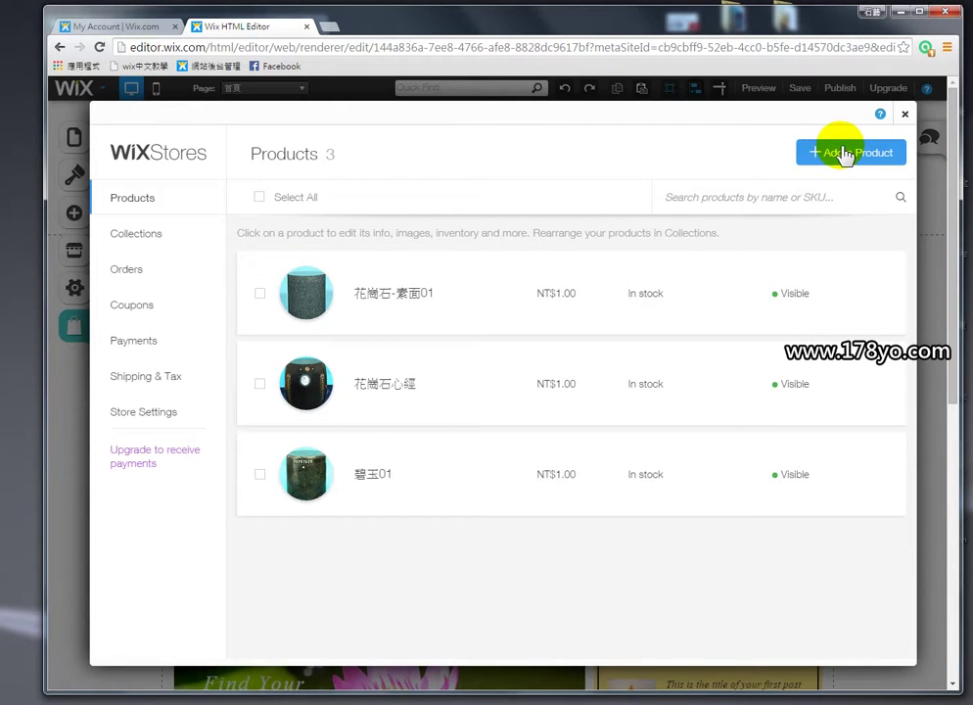
click(831, 157)
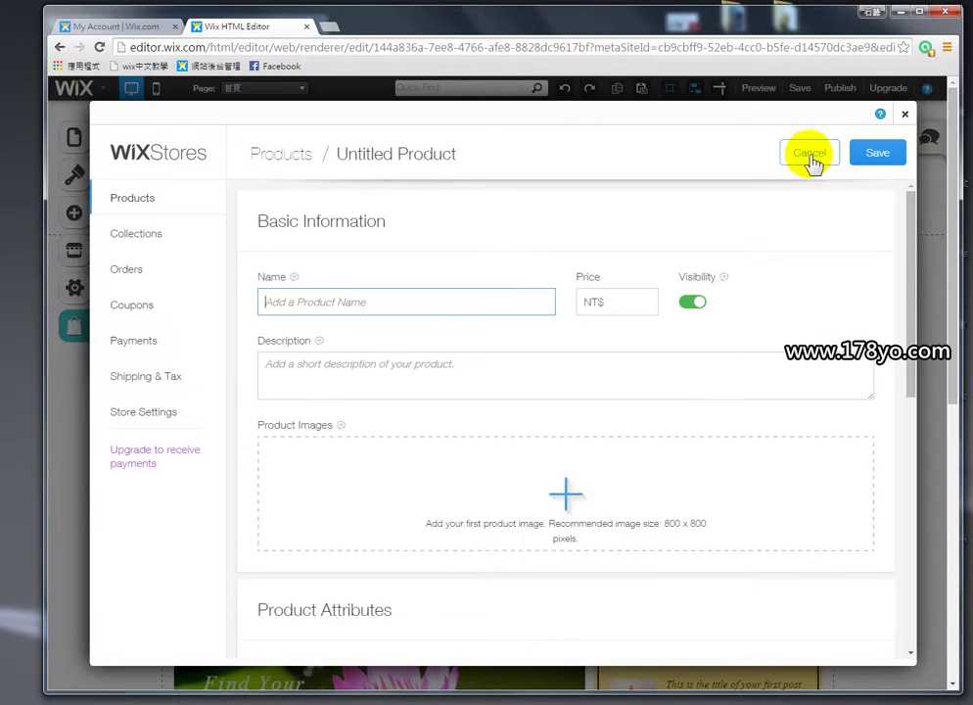
Step: Name the new product 產品01
click(439, 311)
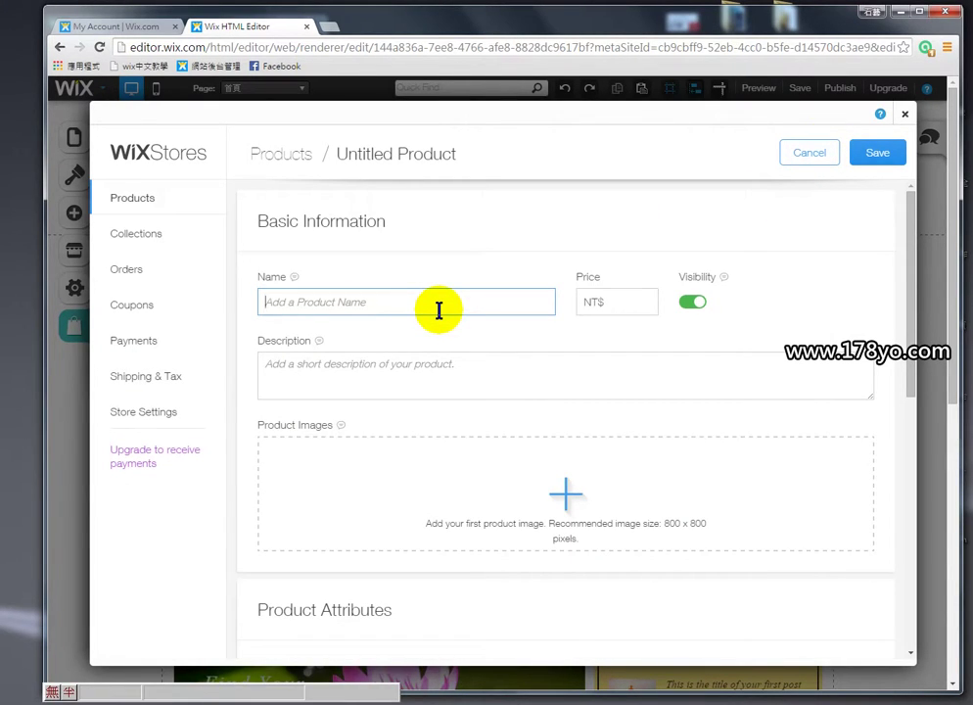
text(產品)
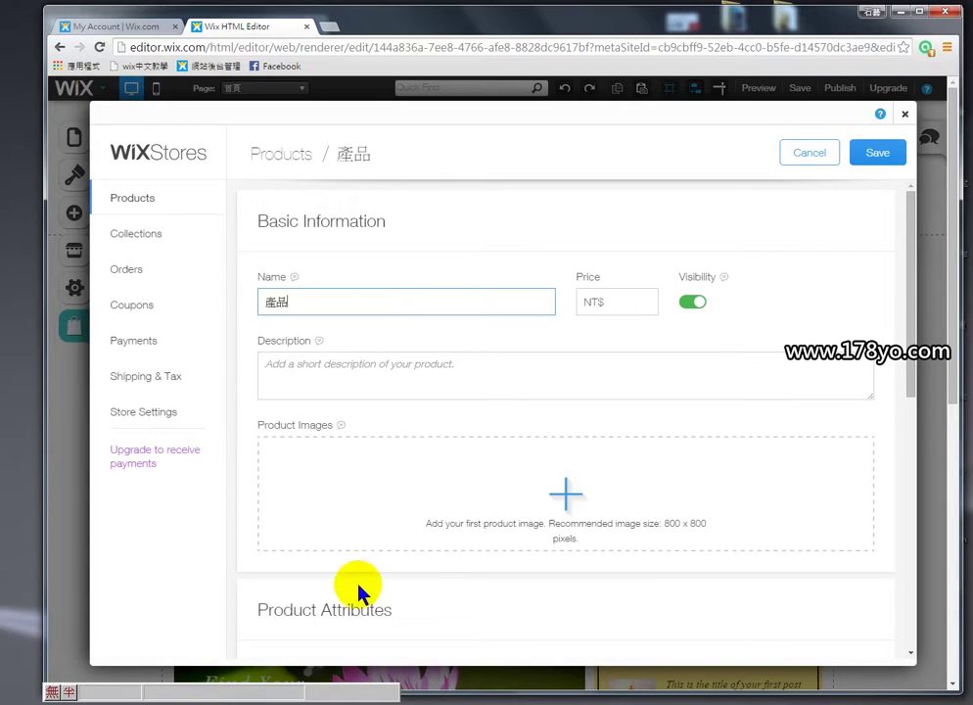
key(ctrl+space)
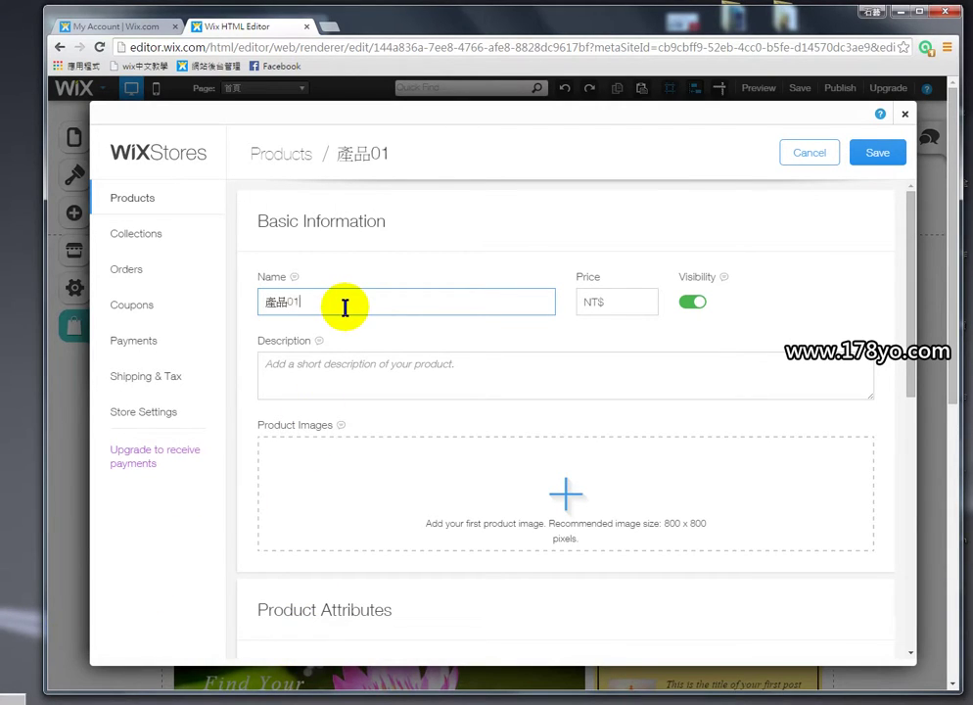
text(01)
Step: Set the product's price to NT$ 1 and its description to 商品內容說明
click(623, 301)
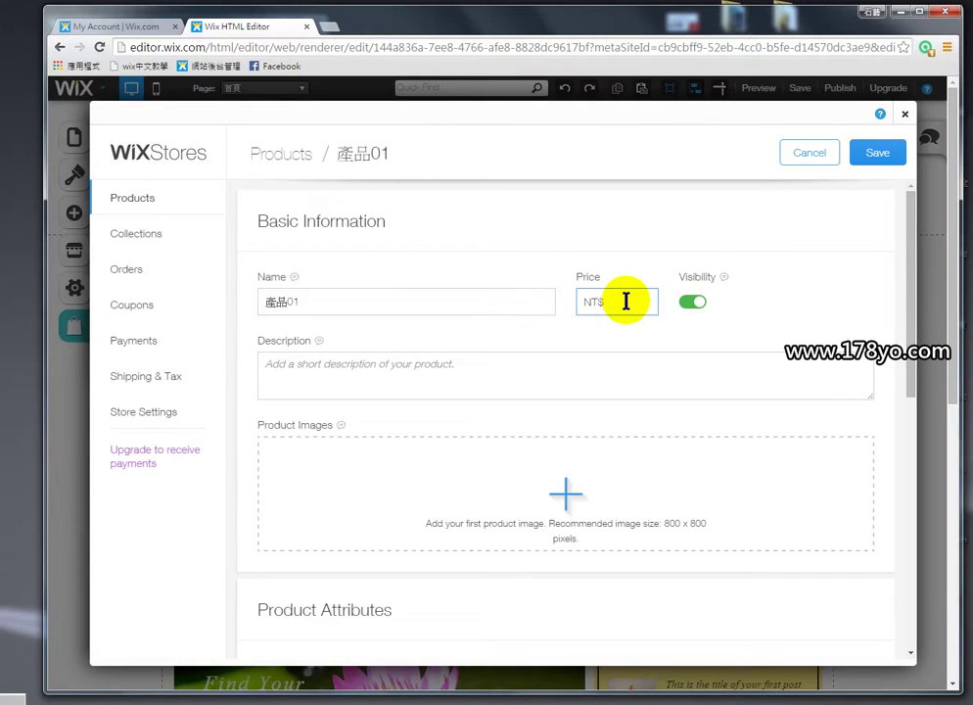
text(1)
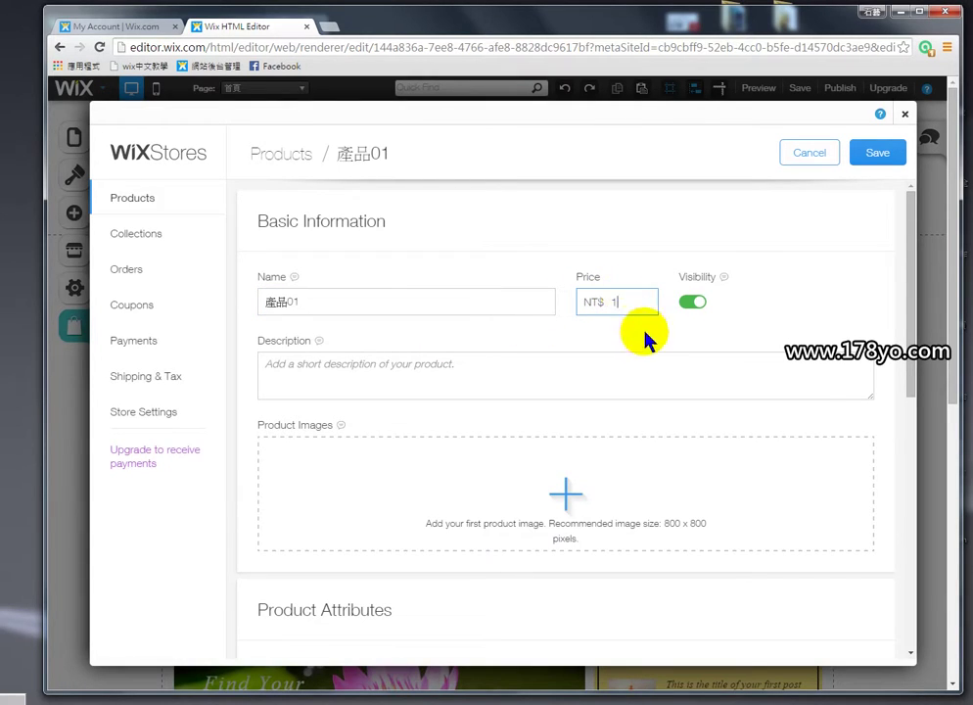
click(606, 377)
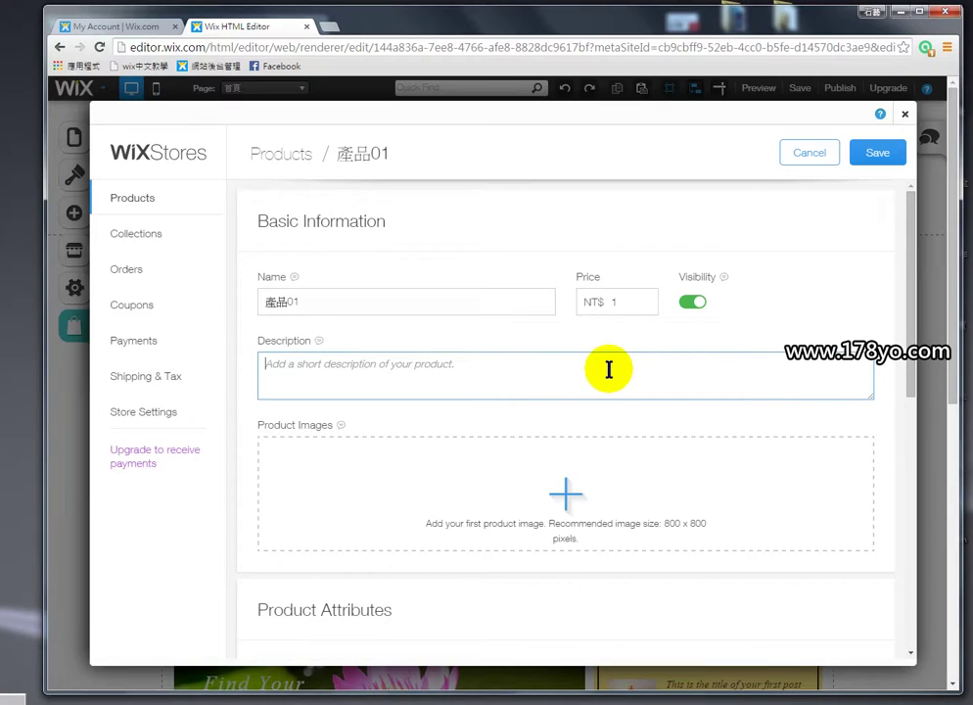
text(LNR)
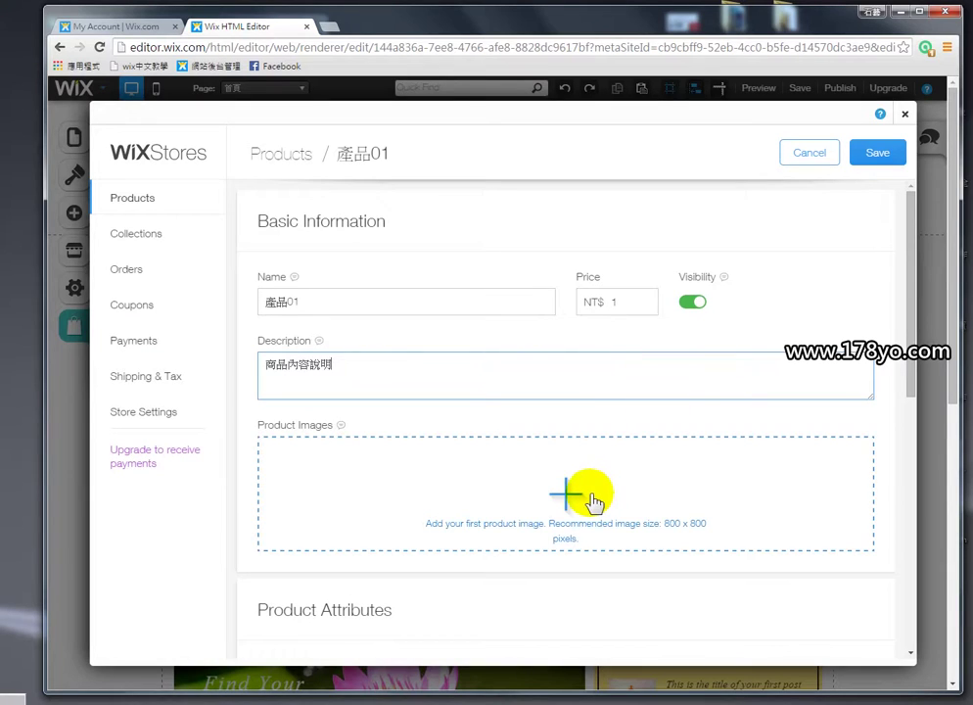
Step: Add the plain grey granite cylinder picture from My Images as the product's main image
scroll(592, 504, down, 1)
click(585, 427)
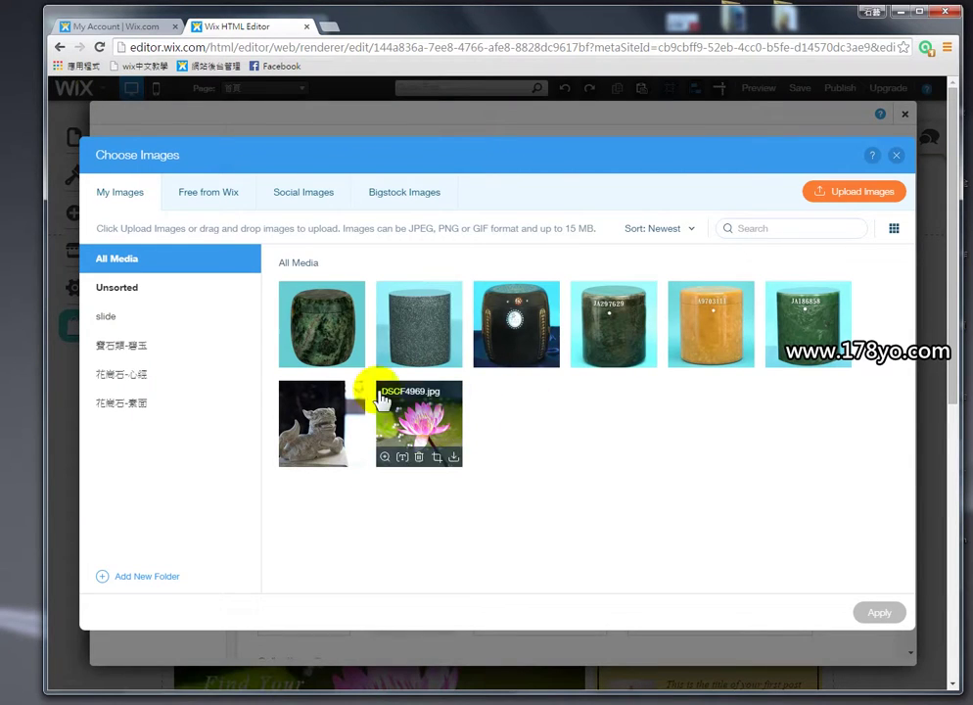
click(416, 336)
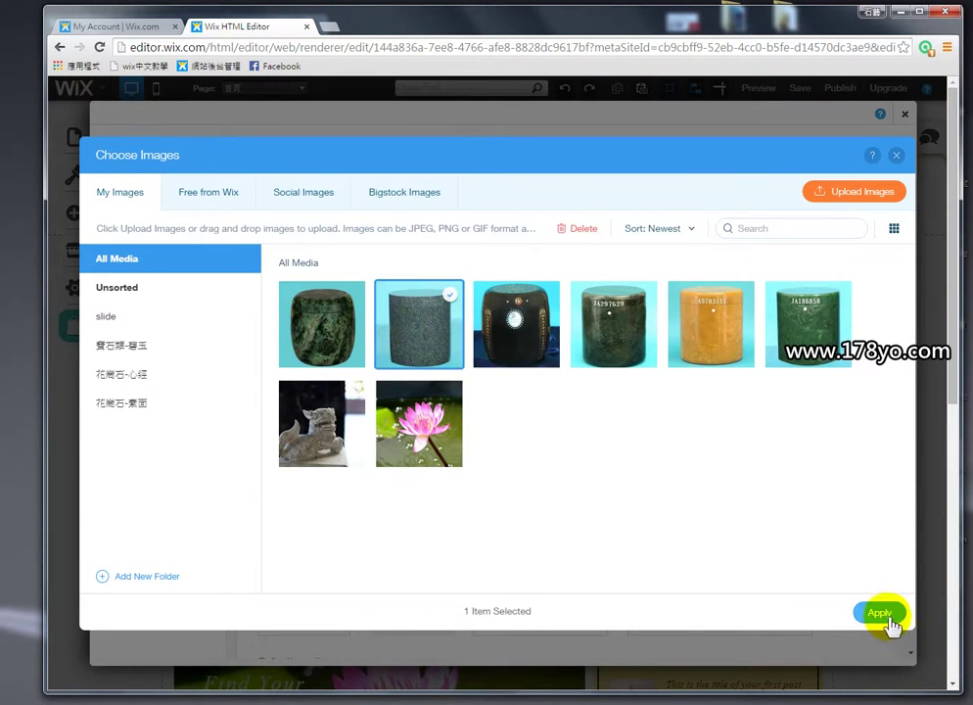
click(879, 612)
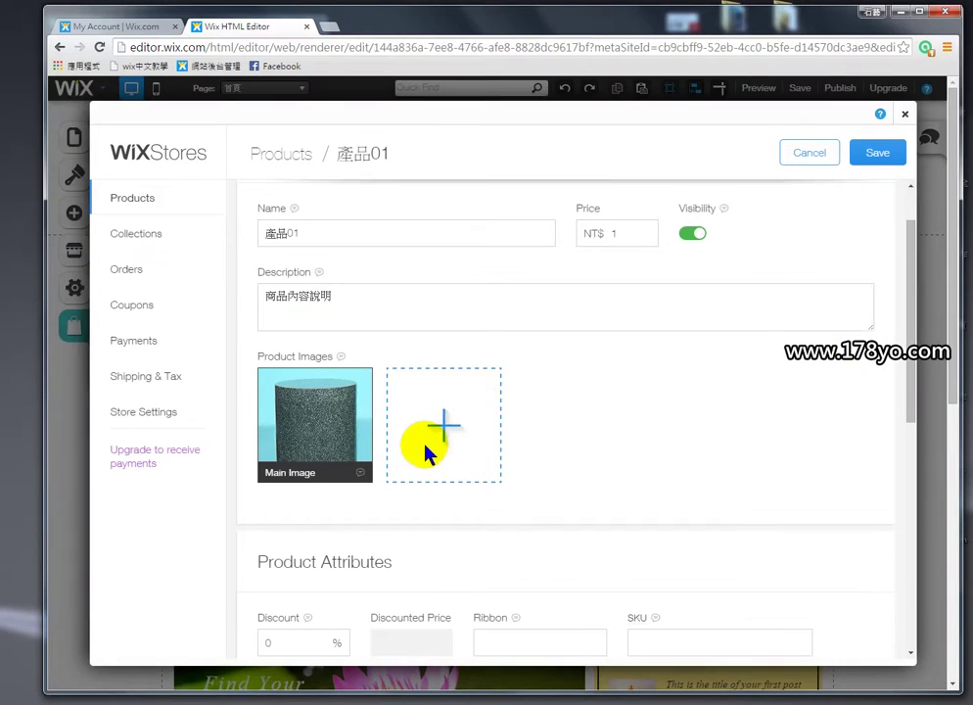
Step: Set the product's ribbon text to 特價 in Product Attributes
scroll(430, 451, down, 2)
scroll(443, 480, down, 1)
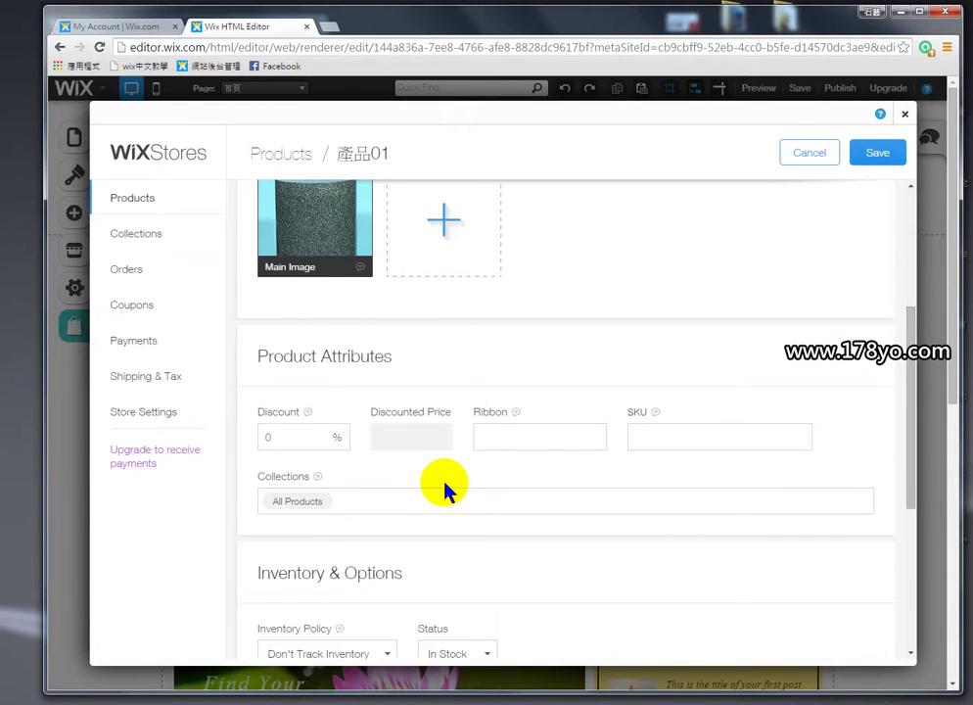
click(525, 437)
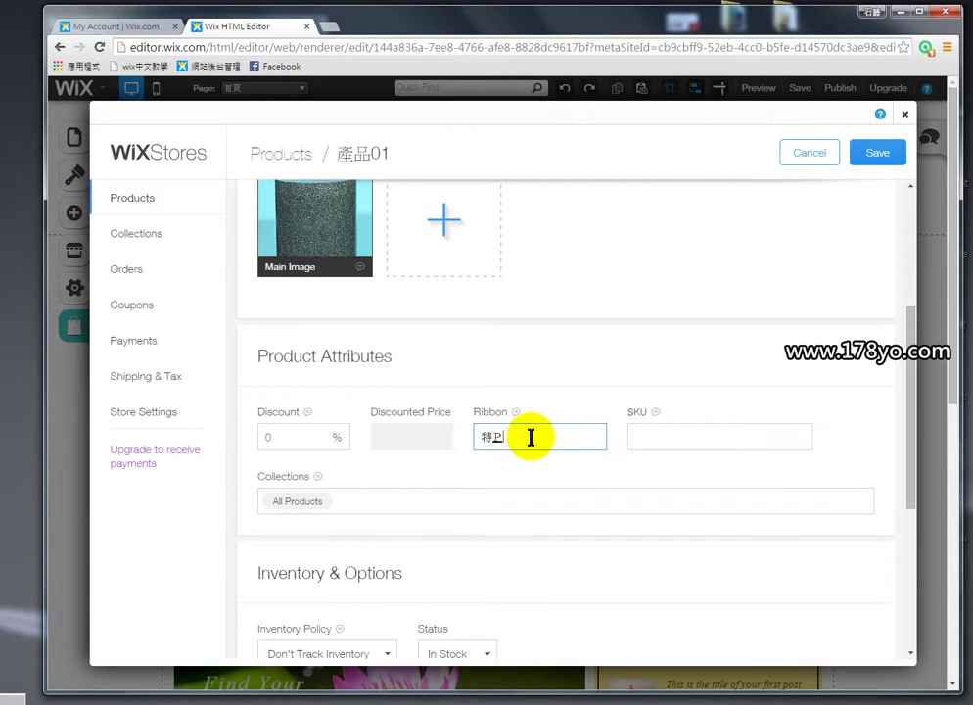
text(特價)
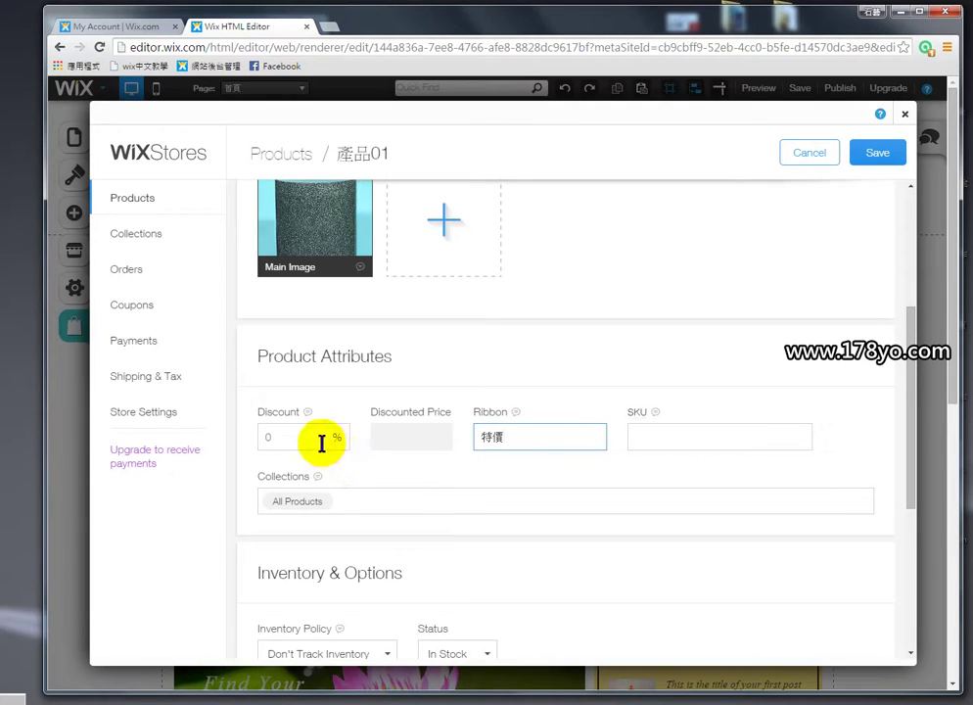
Step: Check the help notes for SKU and Collections, and assign the product to the 花崗石-素面 collection
mouse_move(652, 415)
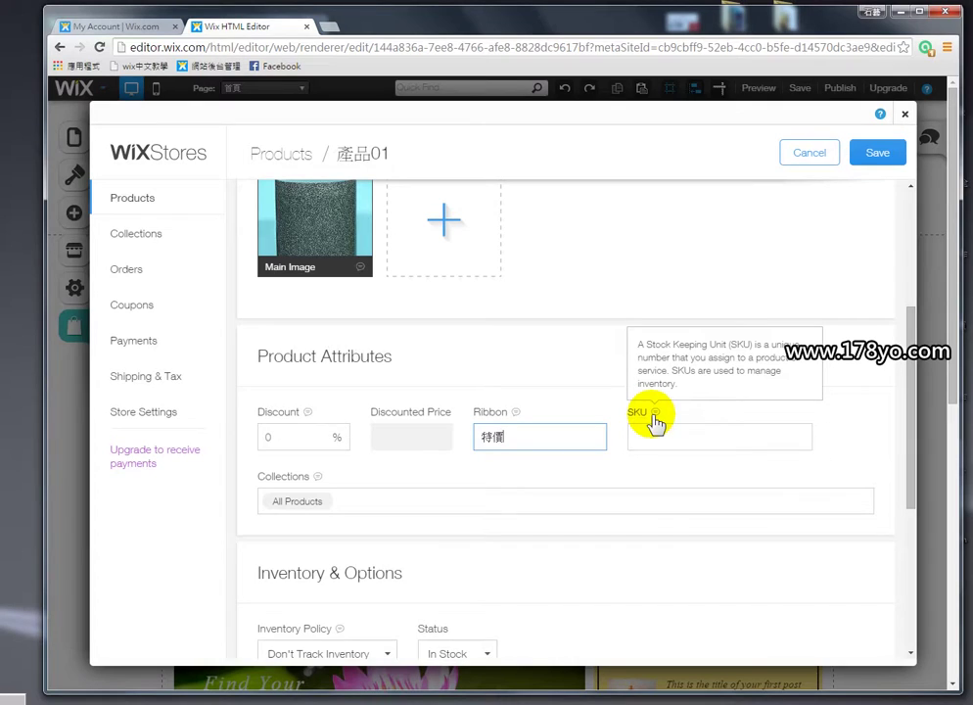
scroll(646, 426, down, 3)
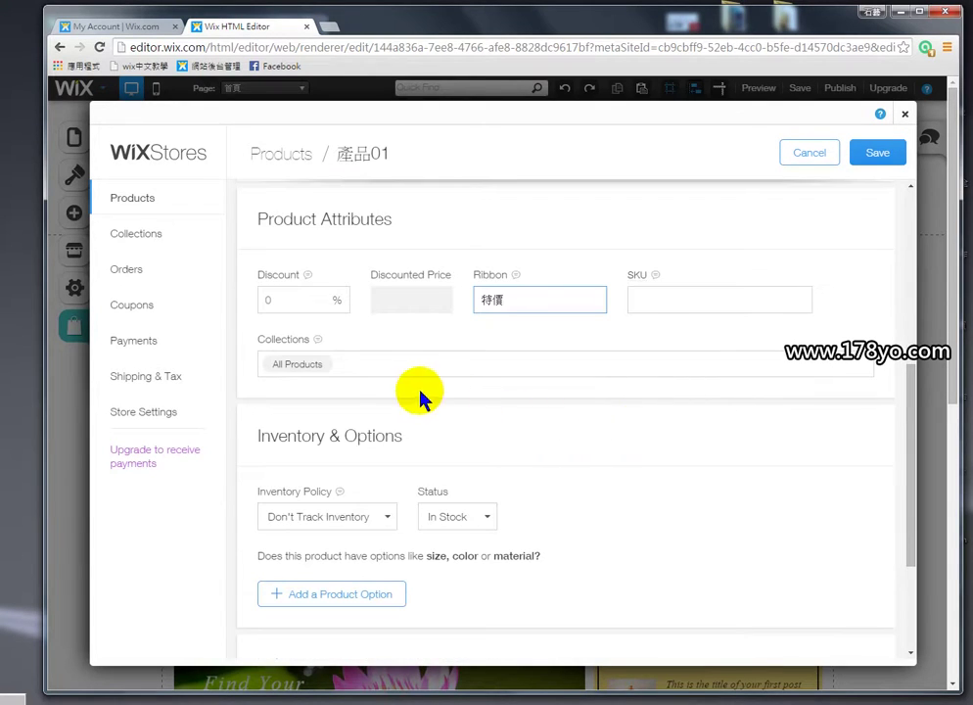
mouse_move(317, 340)
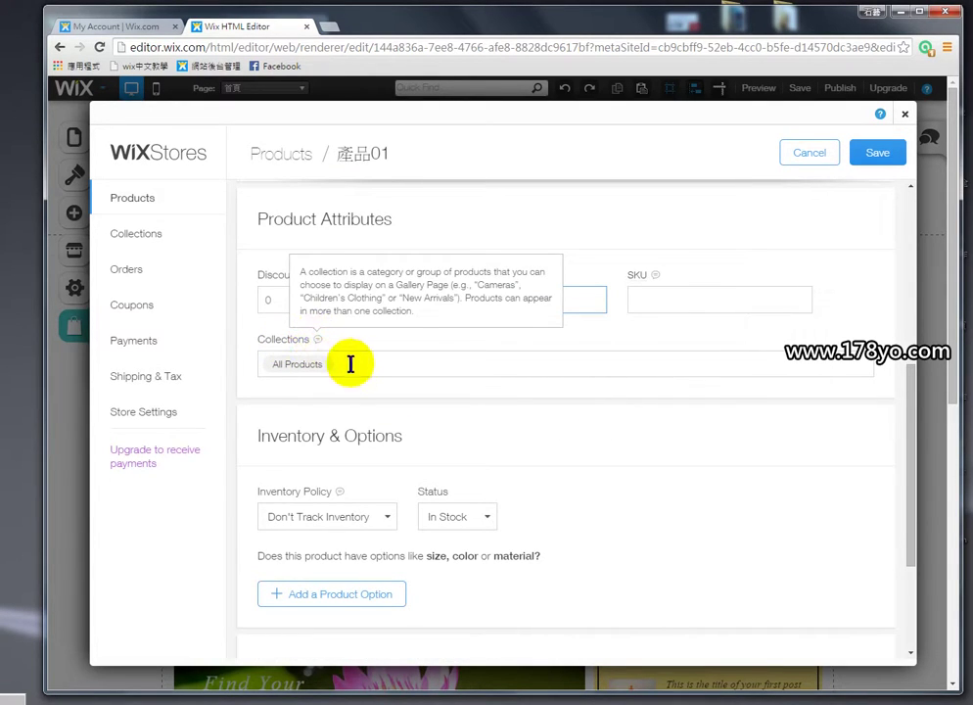
click(352, 364)
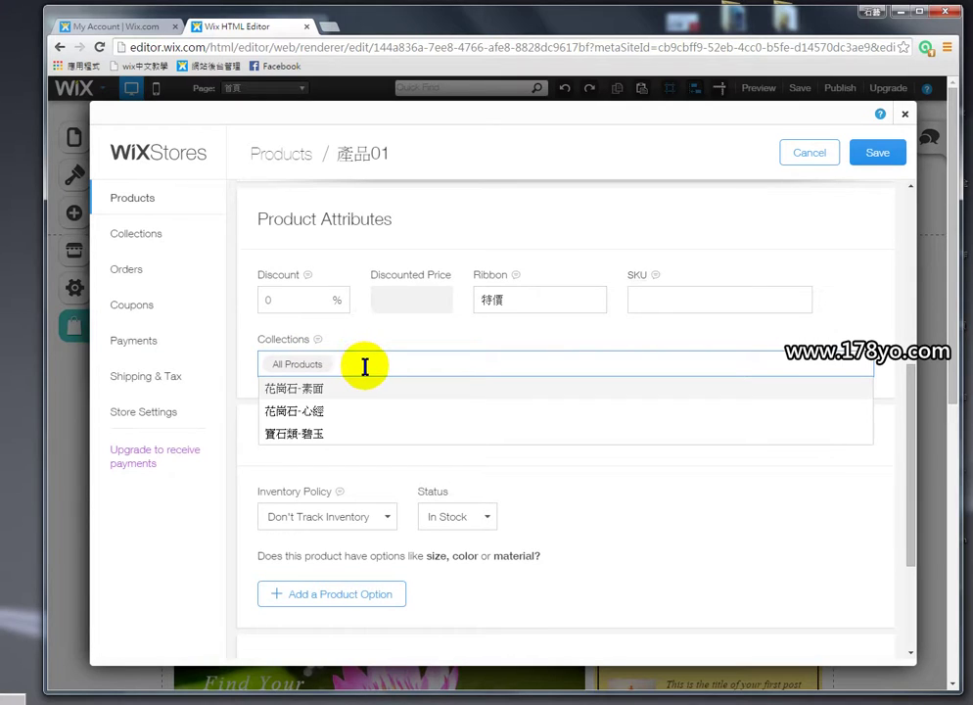
click(294, 391)
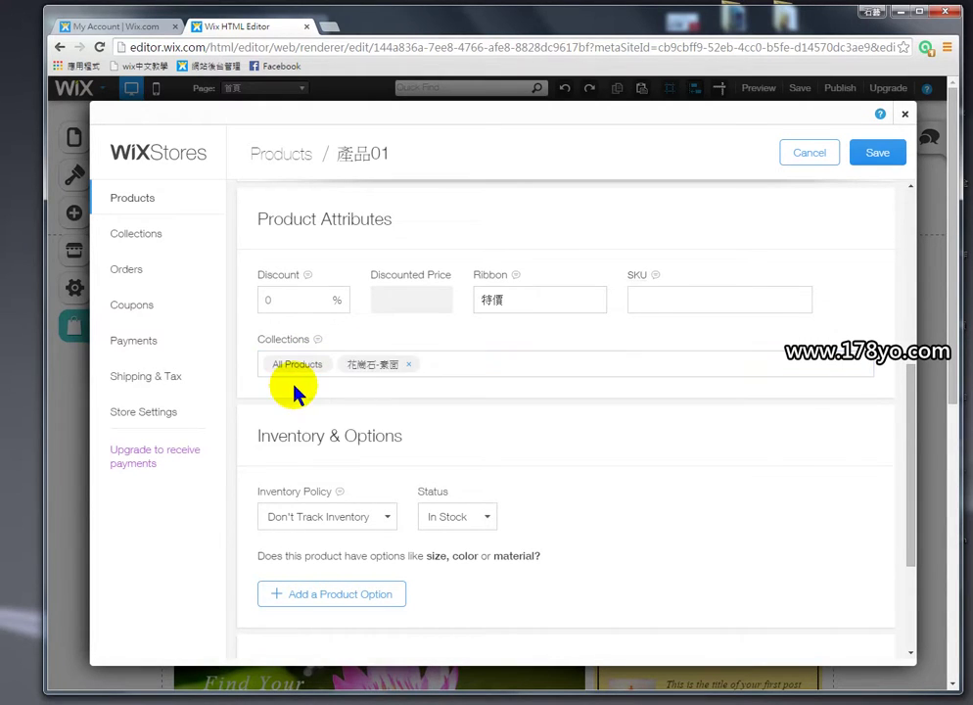
Step: Review the product form and examine the available choices for the inventory policy and the stock status
scroll(453, 374, up, 5)
scroll(365, 396, down, 4)
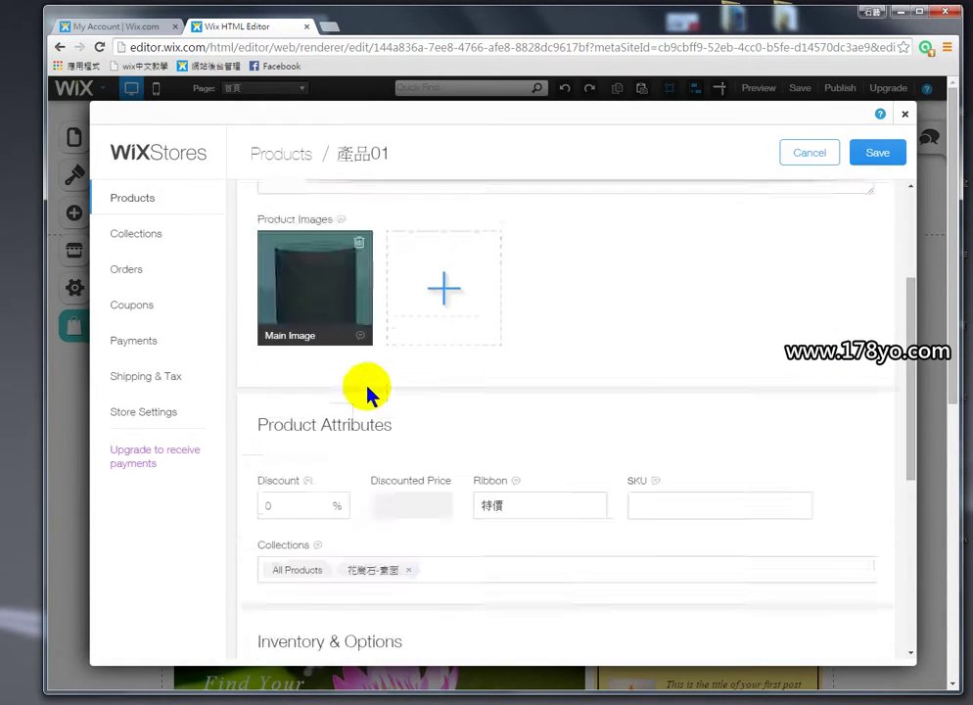
scroll(428, 443, down, 1)
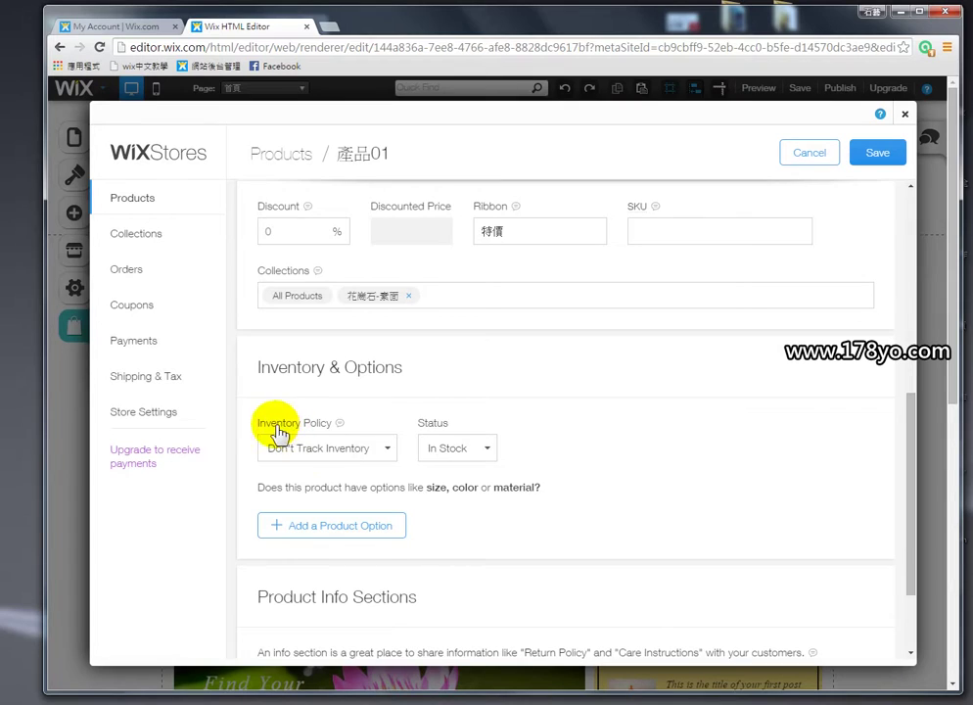
click(376, 449)
click(376, 450)
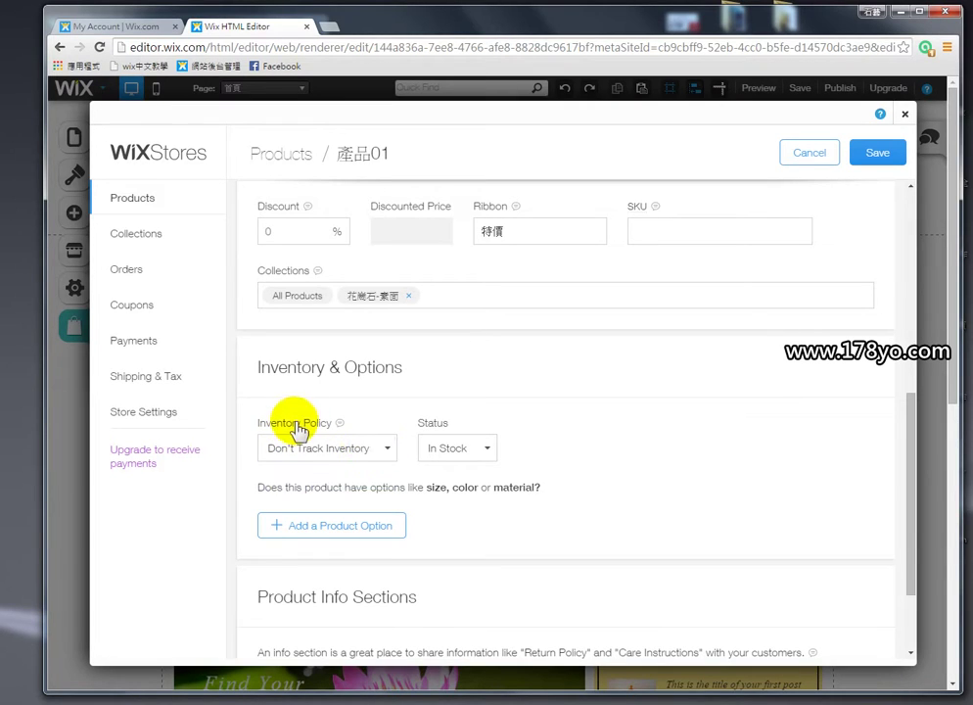
click(390, 447)
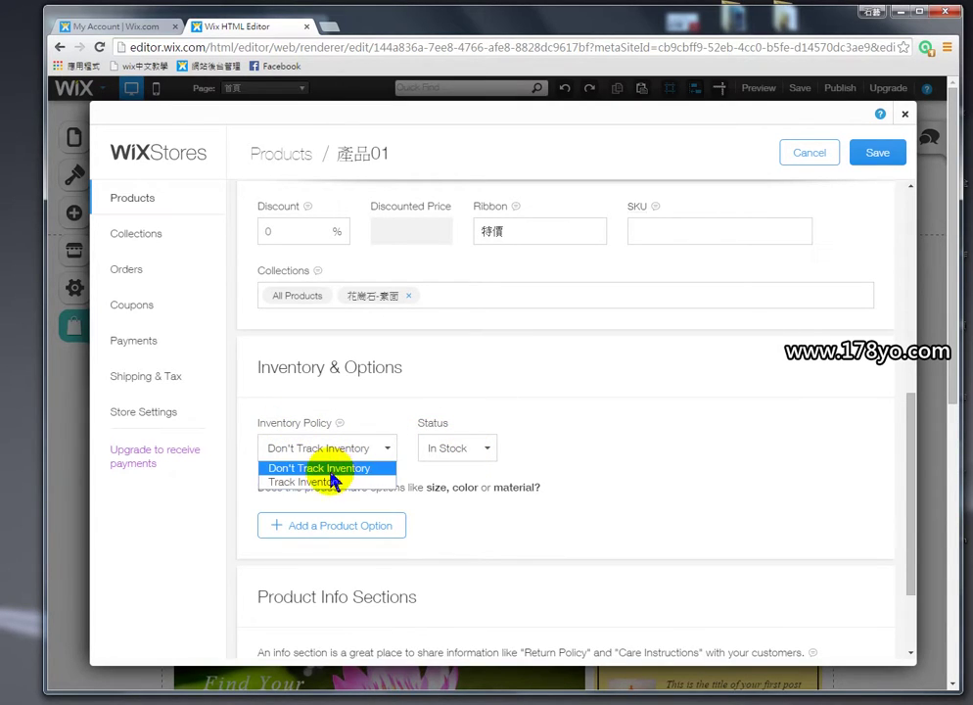
click(468, 452)
click(467, 452)
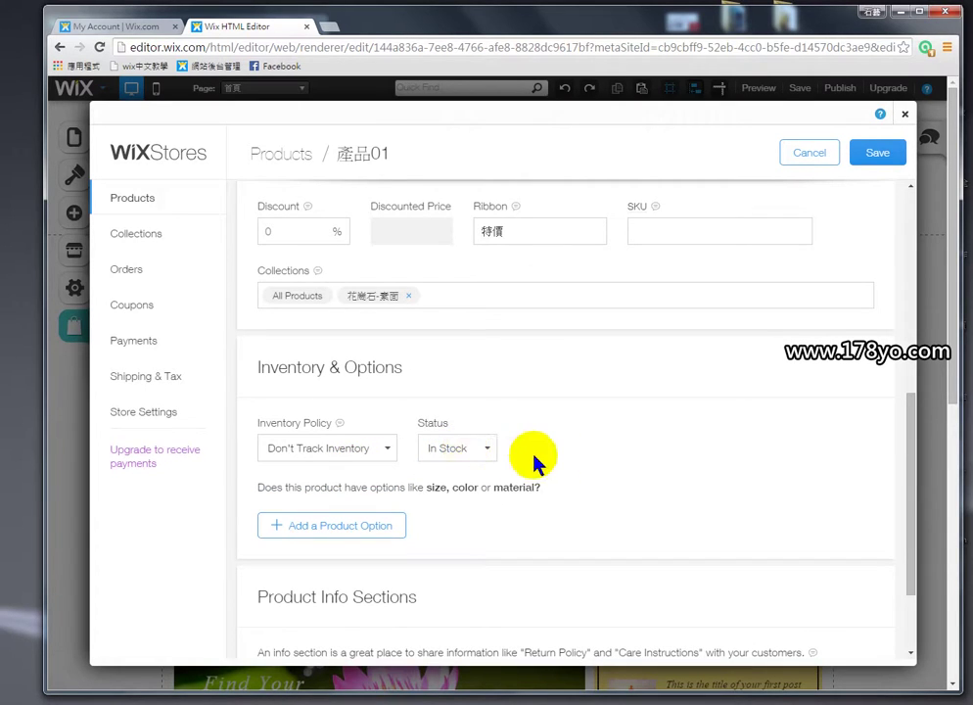
click(483, 453)
click(495, 456)
scroll(507, 465, down, 1)
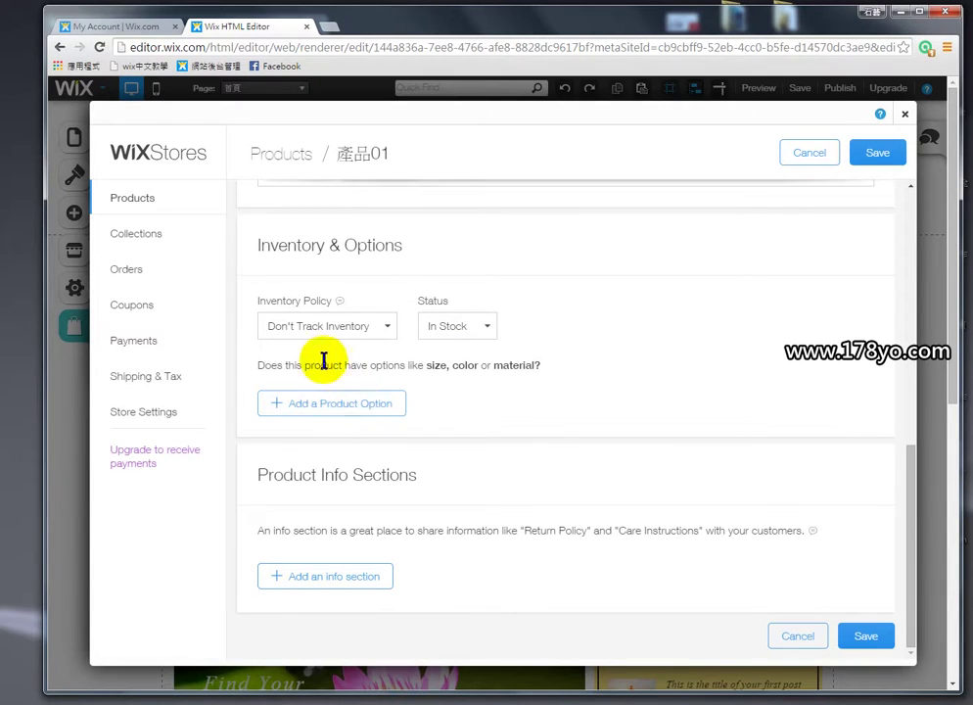
Step: Add a product option under Inventory & Options with its type set to Color
drag(261, 367, 558, 371)
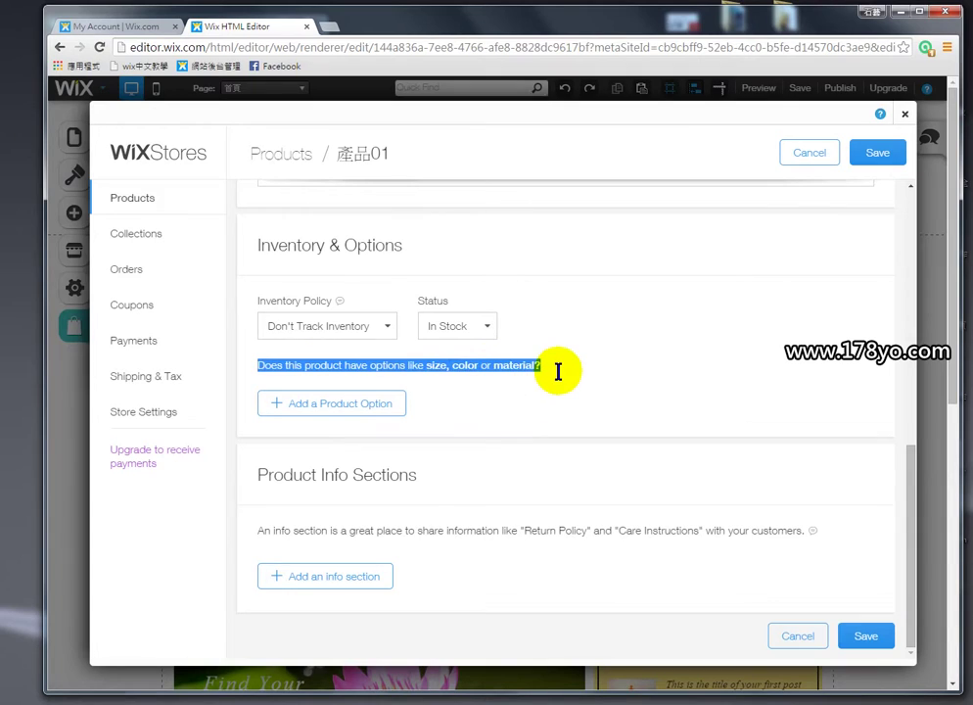
click(326, 405)
click(378, 454)
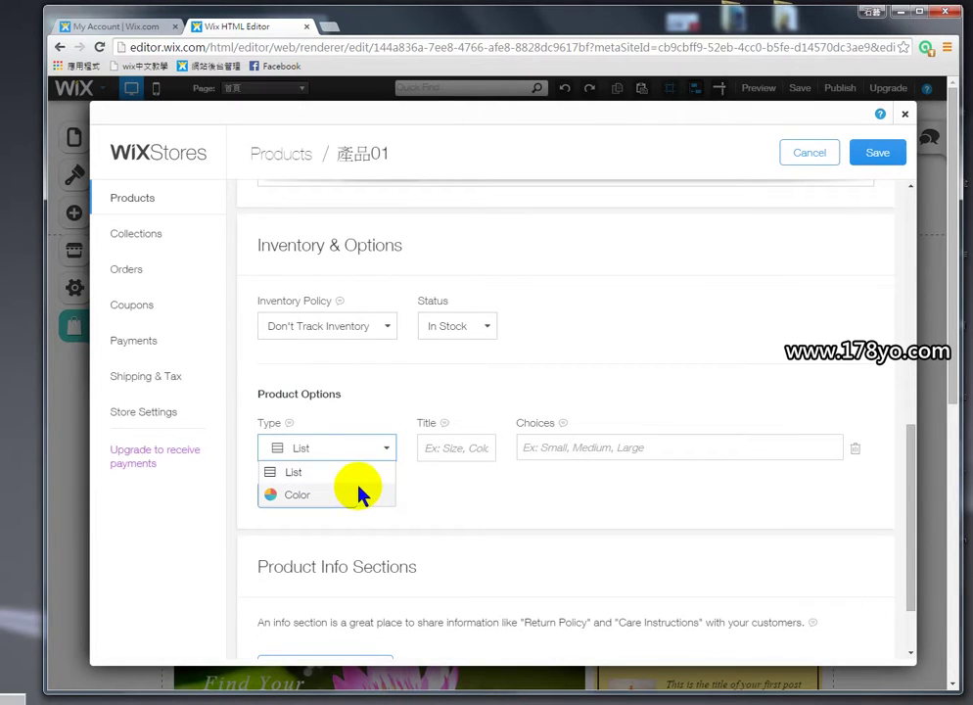
click(363, 494)
click(464, 448)
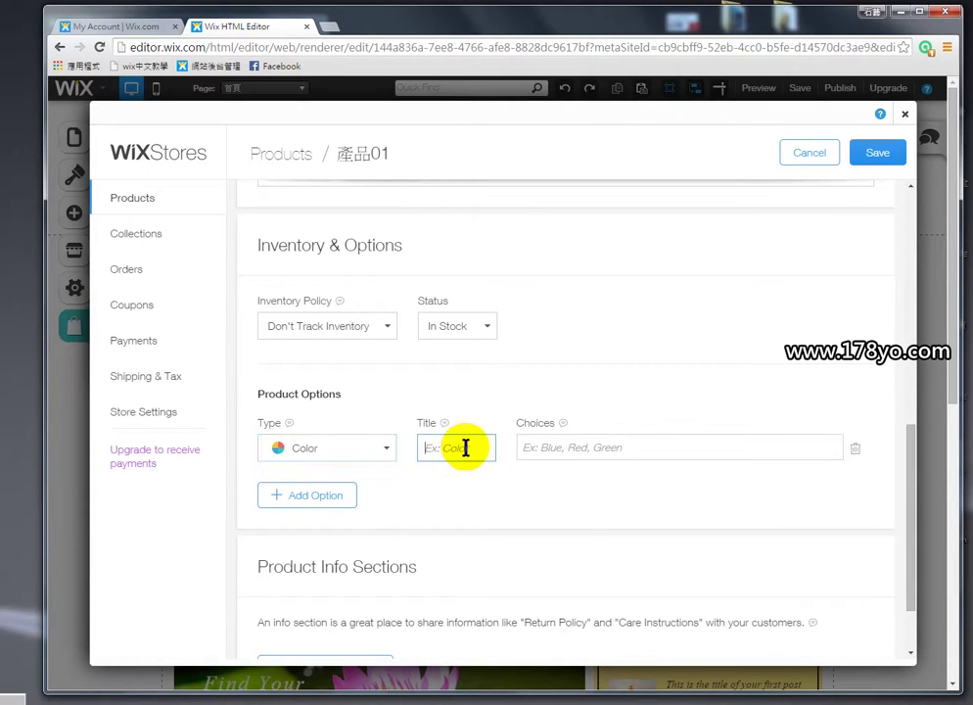
click(672, 447)
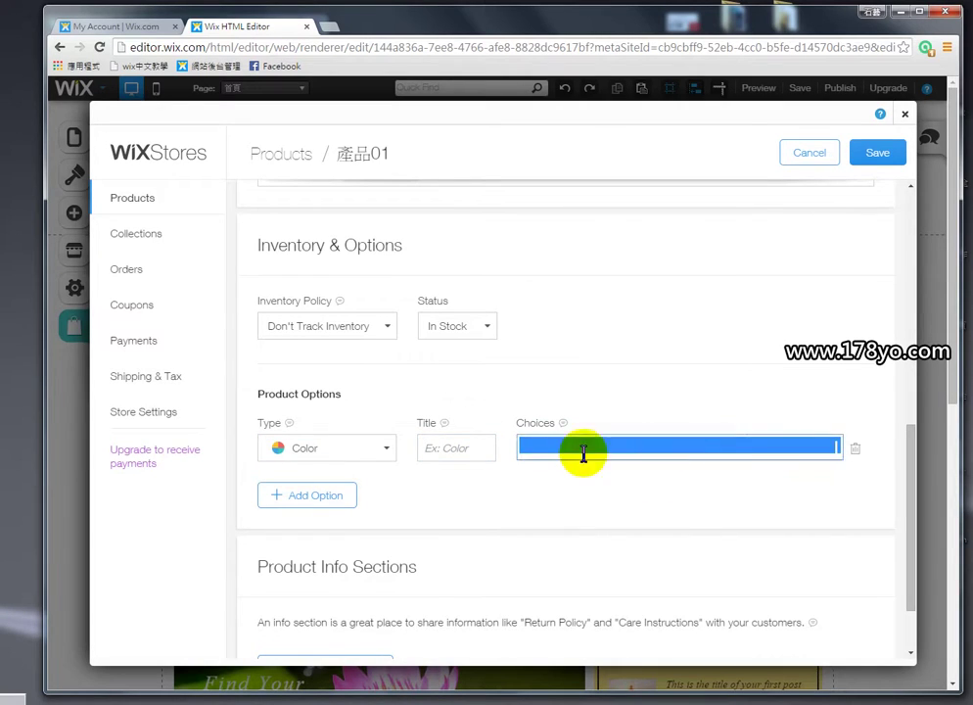
Step: Change the new product option's type to List
click(378, 450)
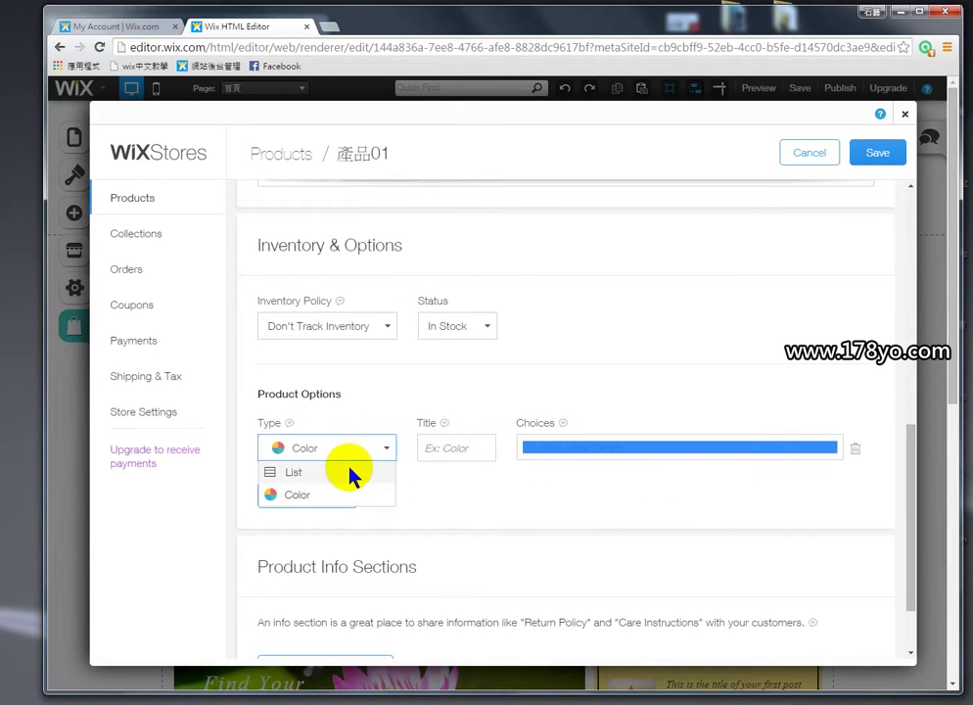
click(350, 474)
click(573, 448)
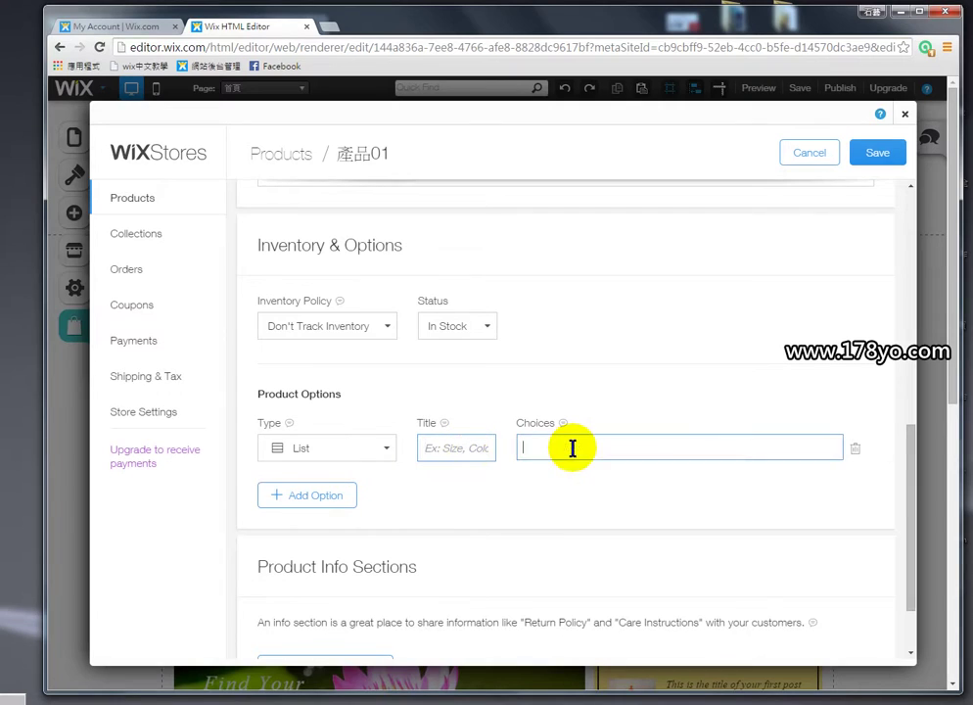
click(540, 511)
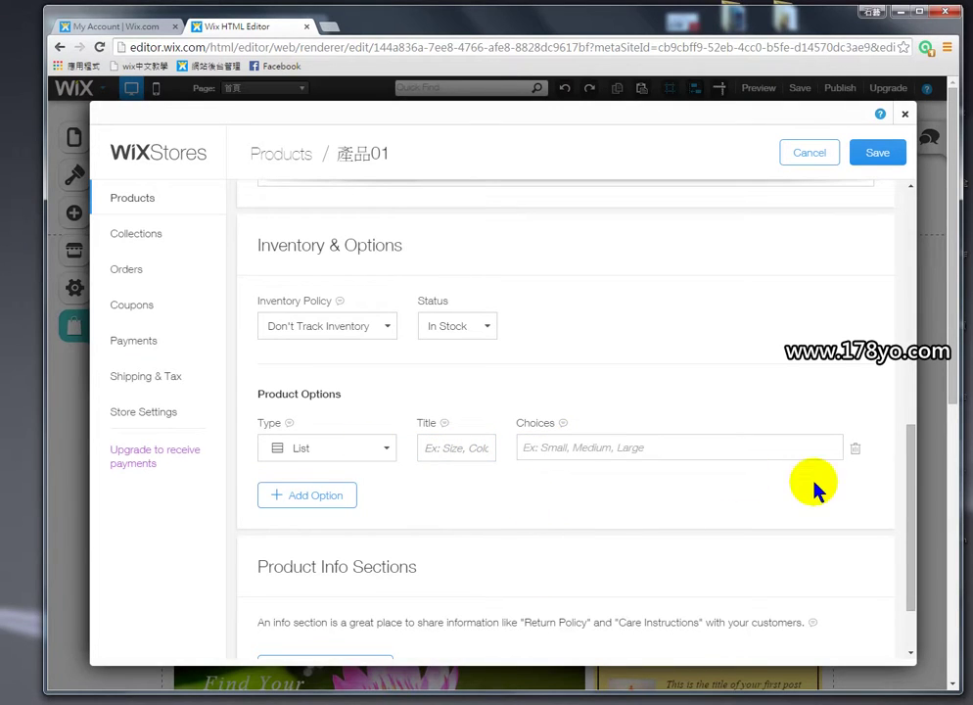
click(855, 450)
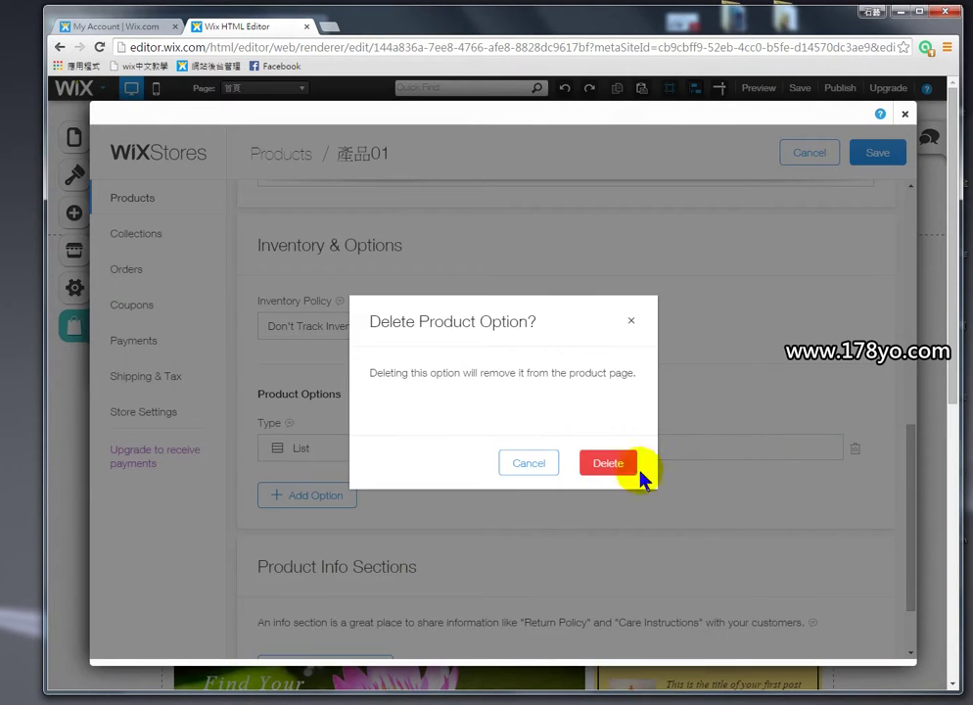
click(533, 465)
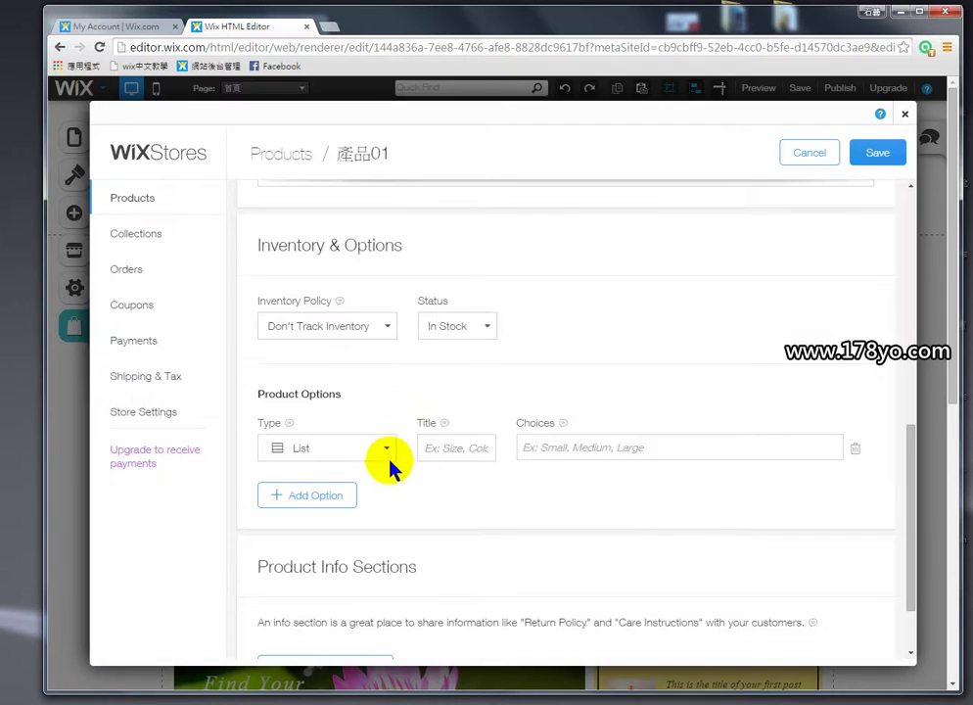
click(855, 448)
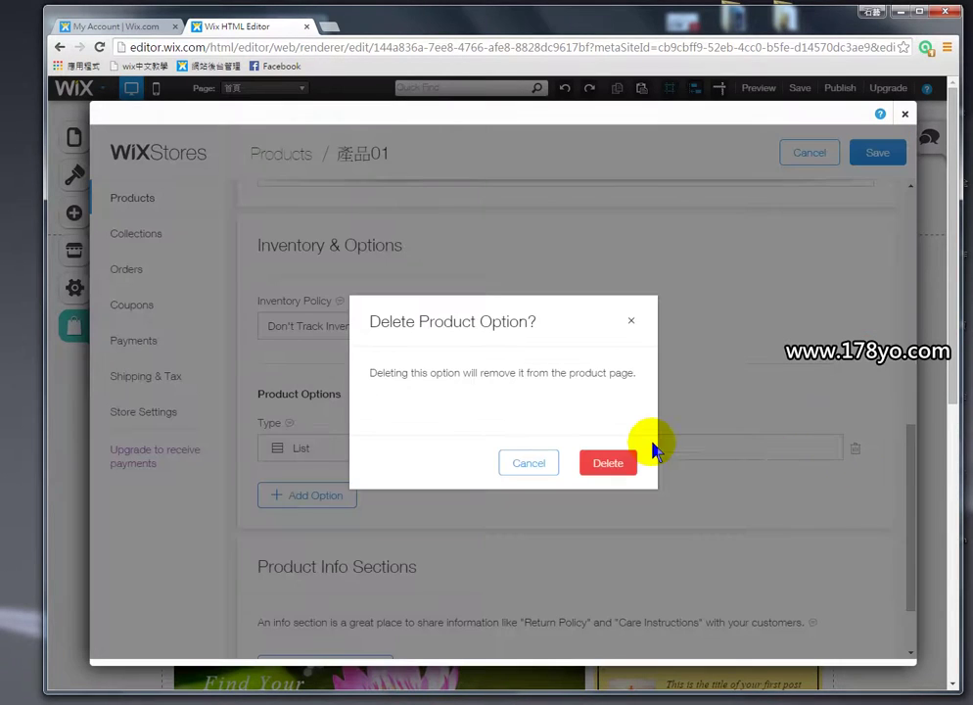
click(554, 464)
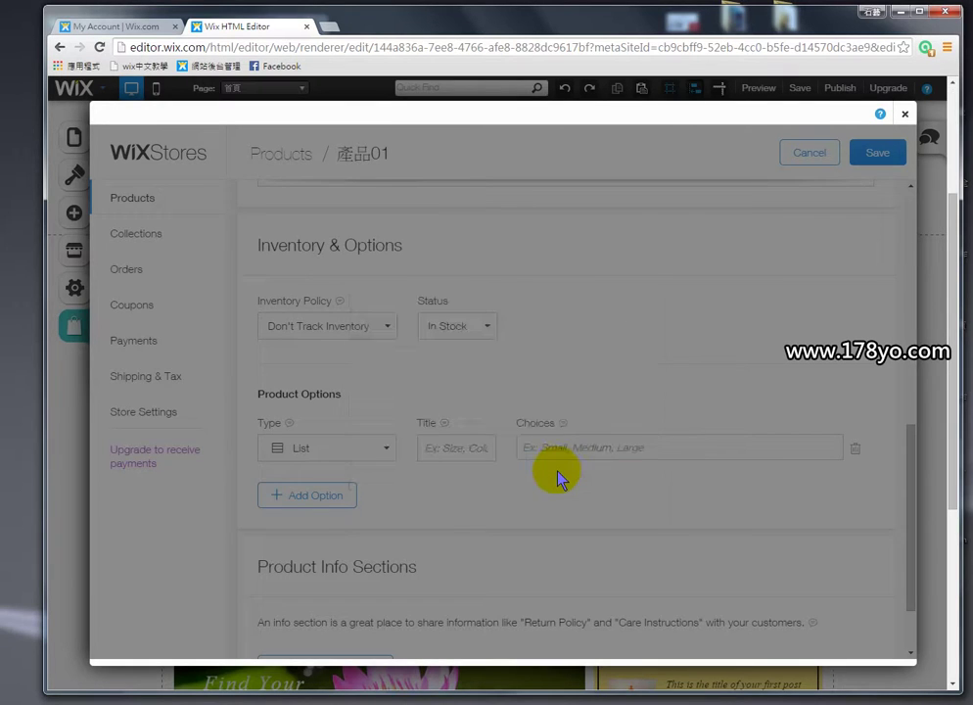
scroll(563, 479, down, 2)
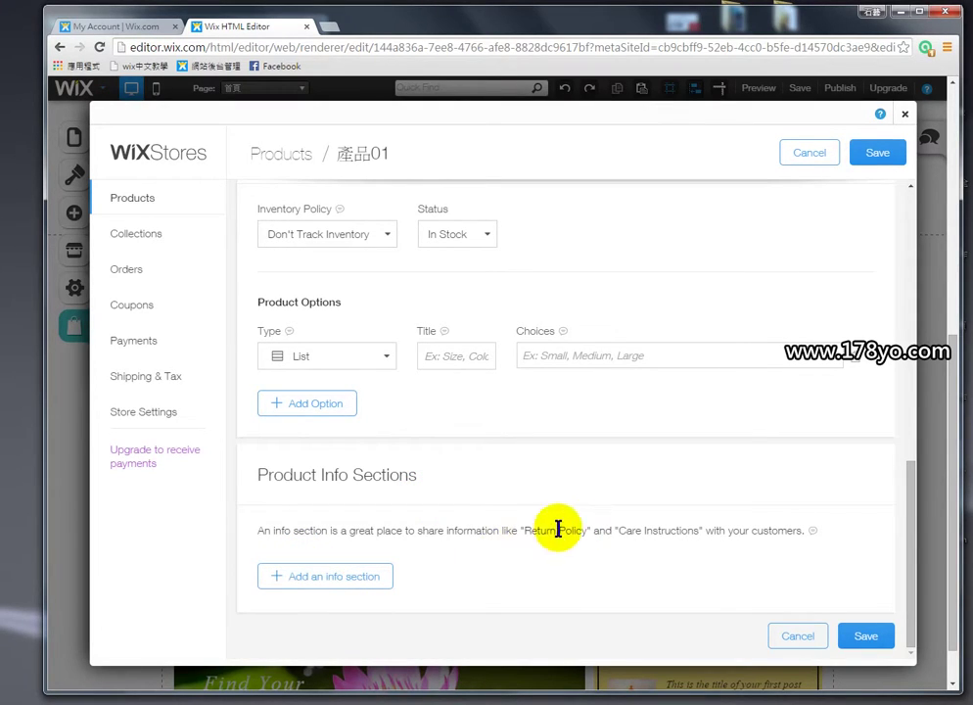
drag(522, 531, 309, 585)
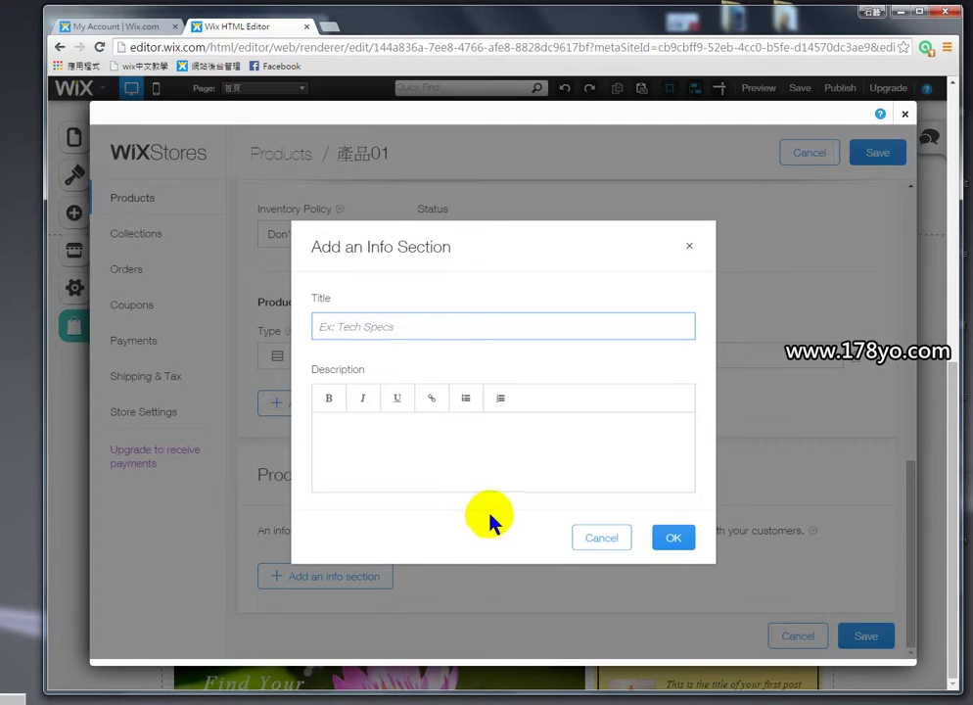
click(687, 248)
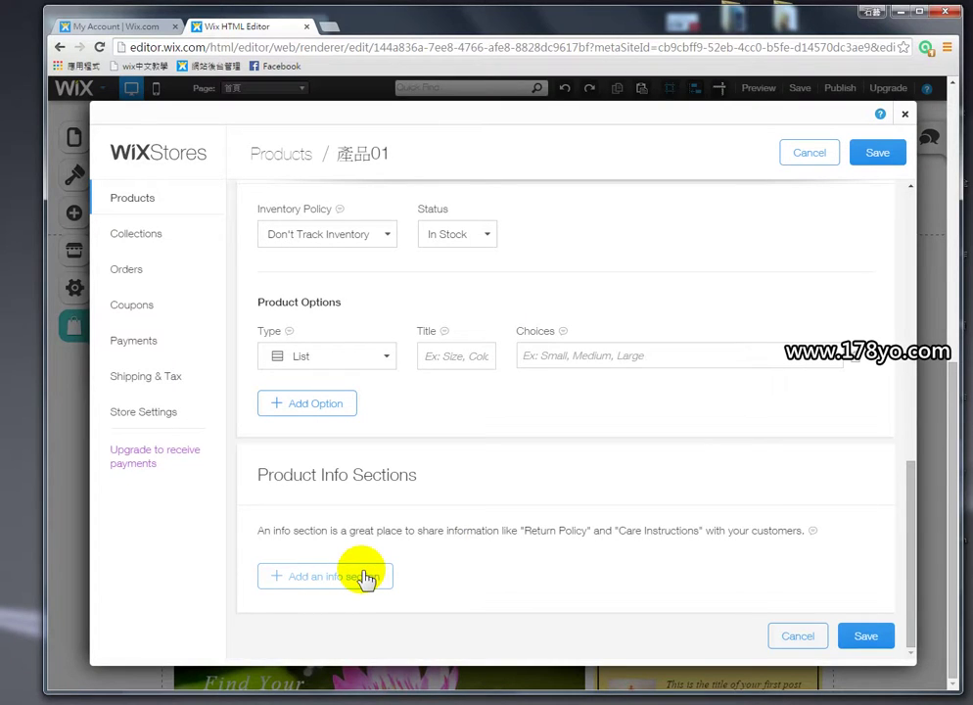
Step: Add an info section titled 購物說明 with the lines 1、匯款帳號, 2、七天鑑賞期 and 3、聯絡資訊, and save the product
click(365, 579)
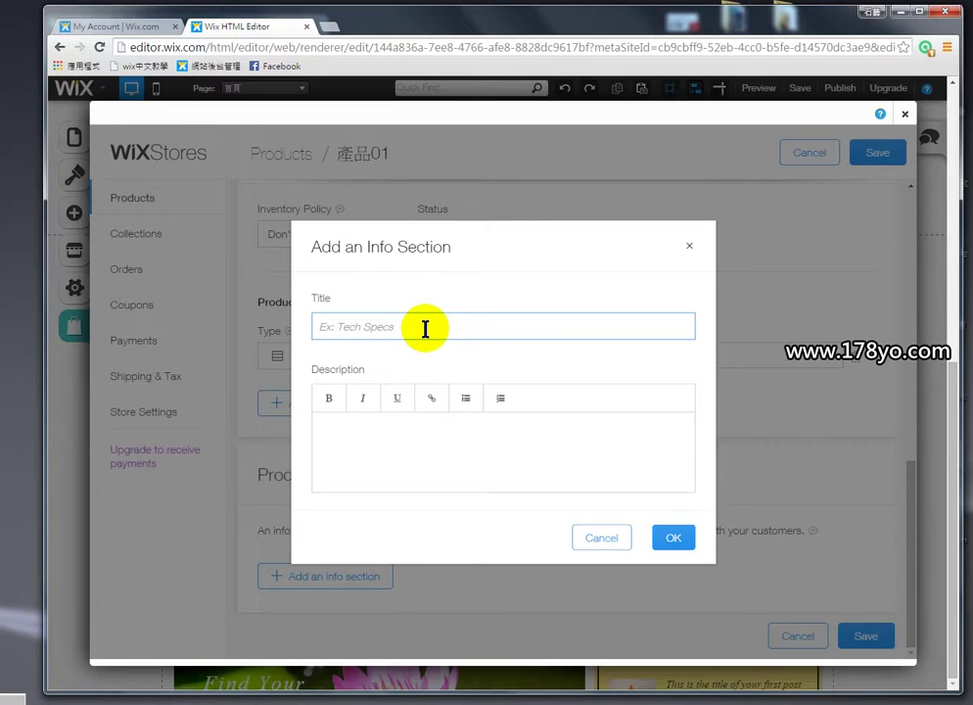
text(M)
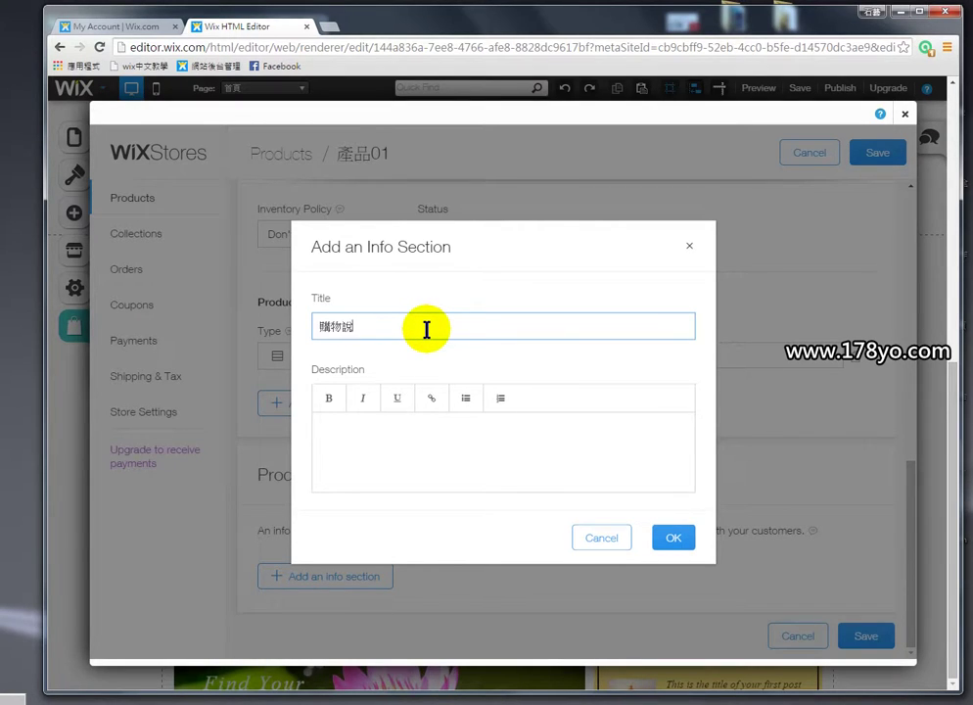
key(Tab)
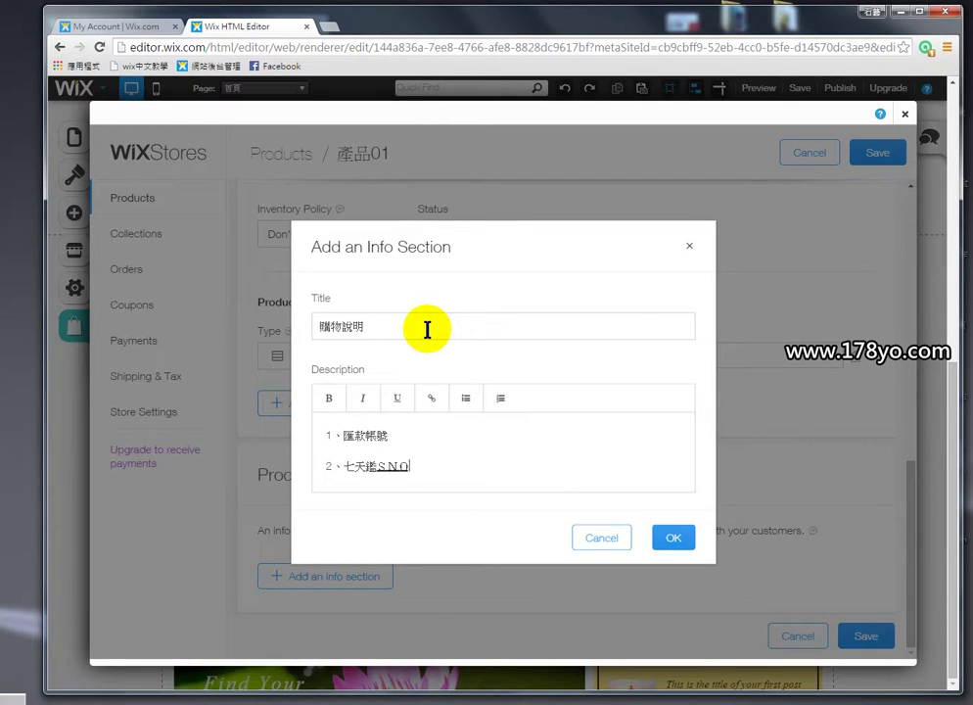
key(Return)
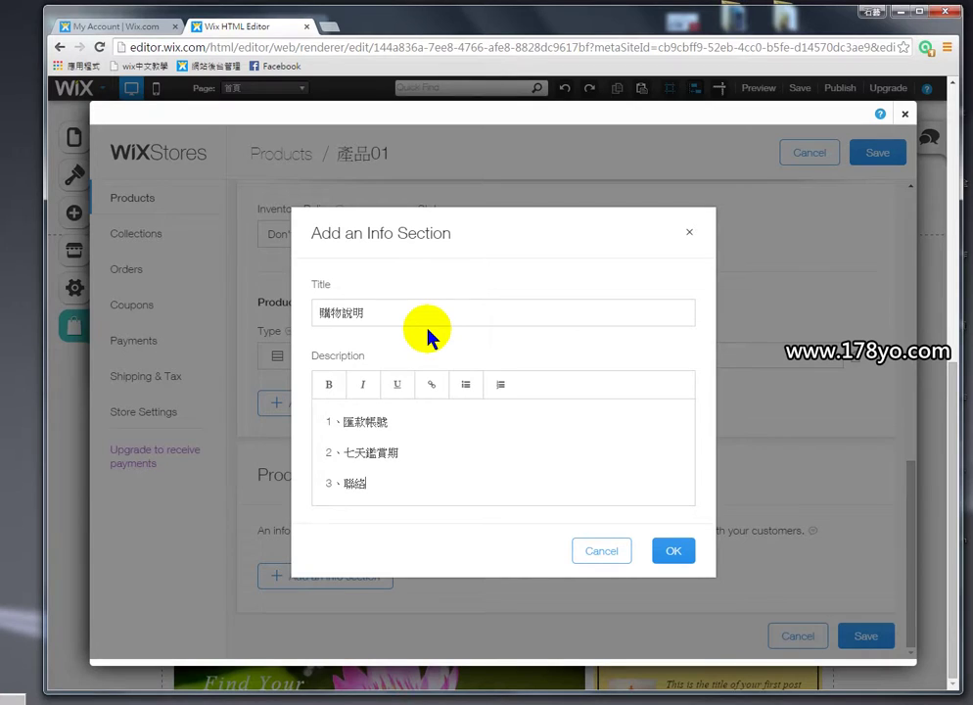
text(3、聯絡資訊)
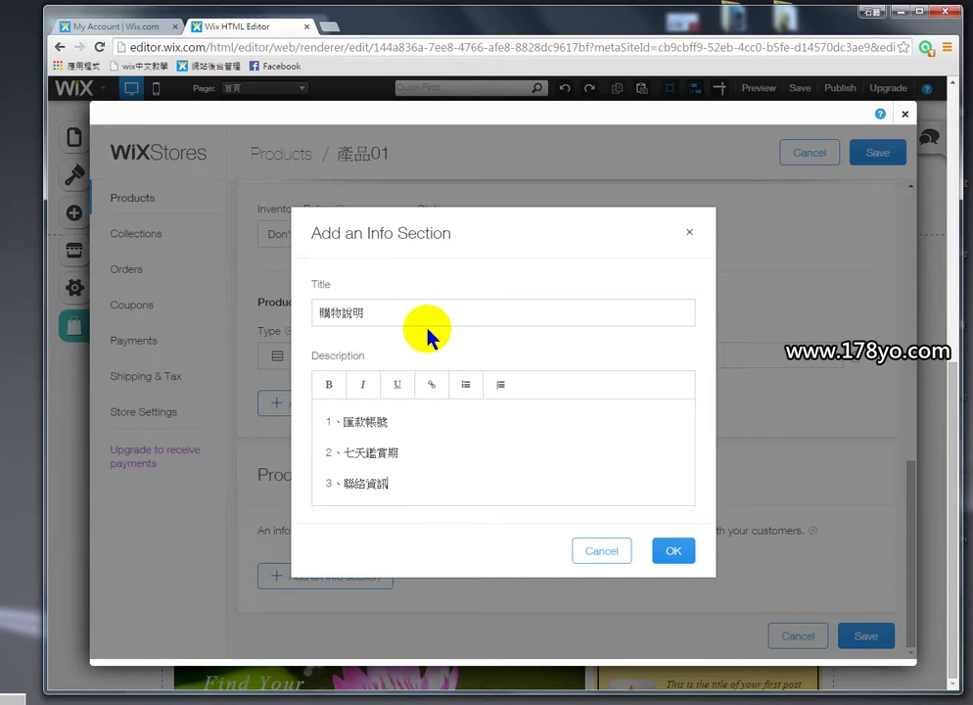
click(448, 423)
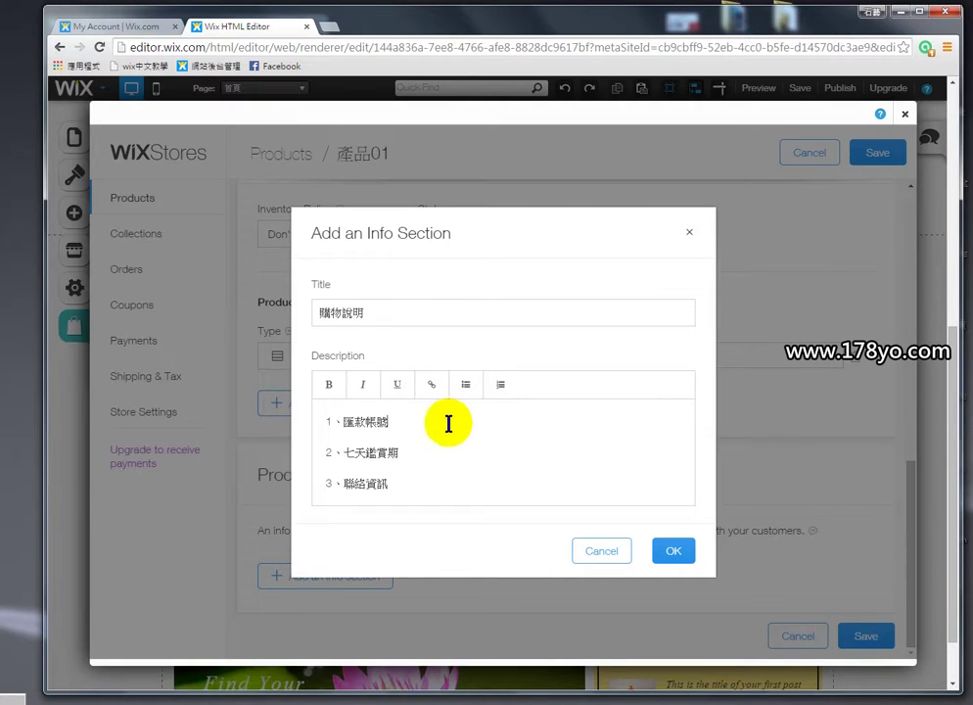
click(671, 553)
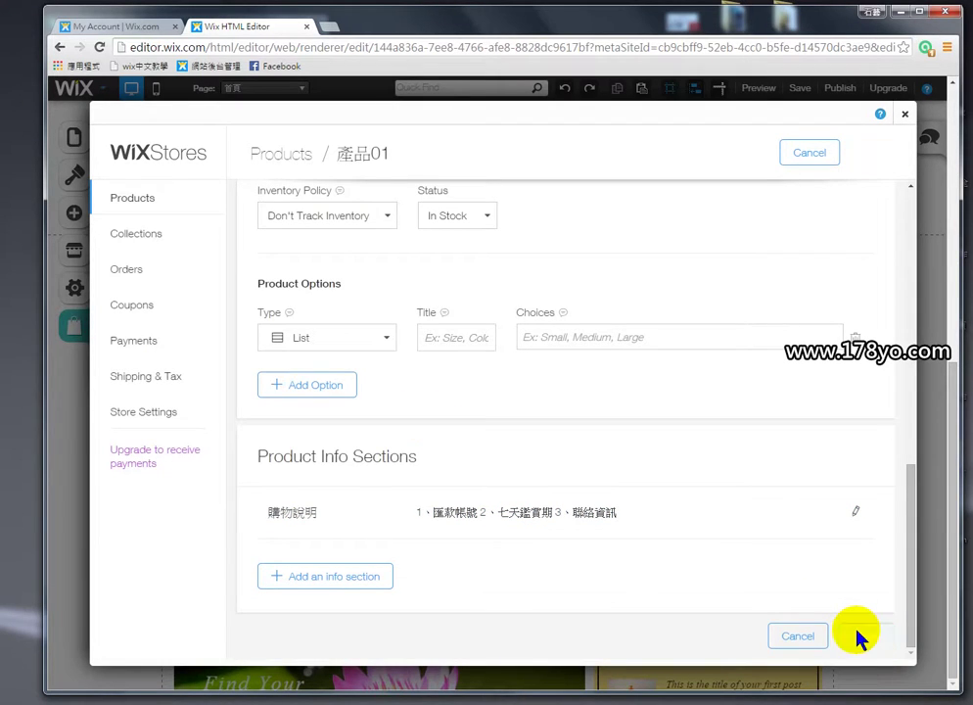
click(858, 636)
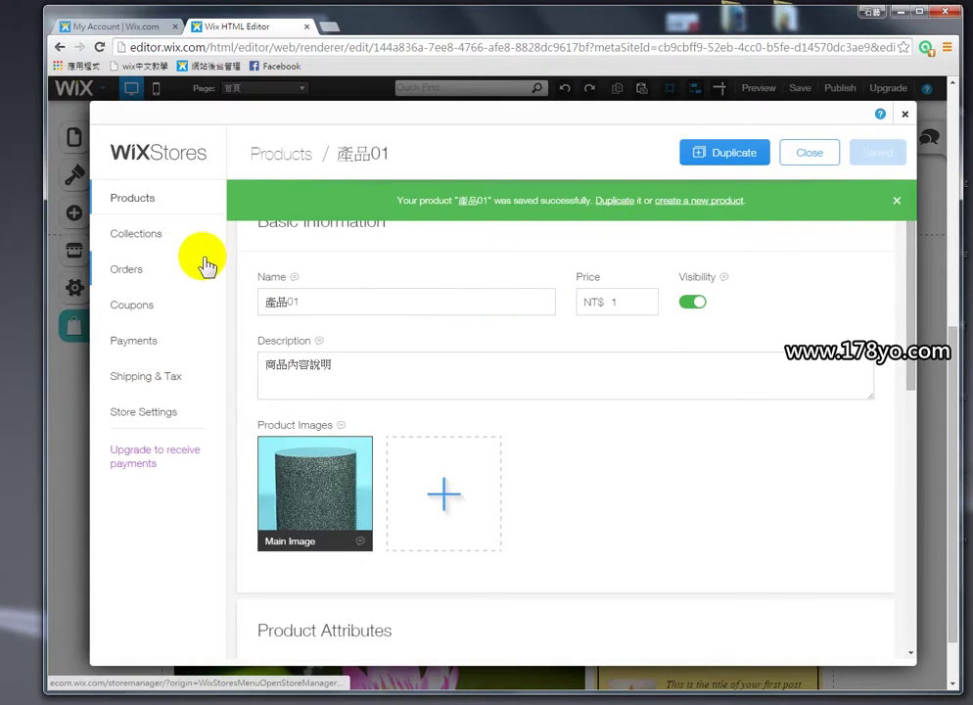
Step: Reopen 產品01 from the product list and review its name, attributes, inventory settings and info section
click(143, 205)
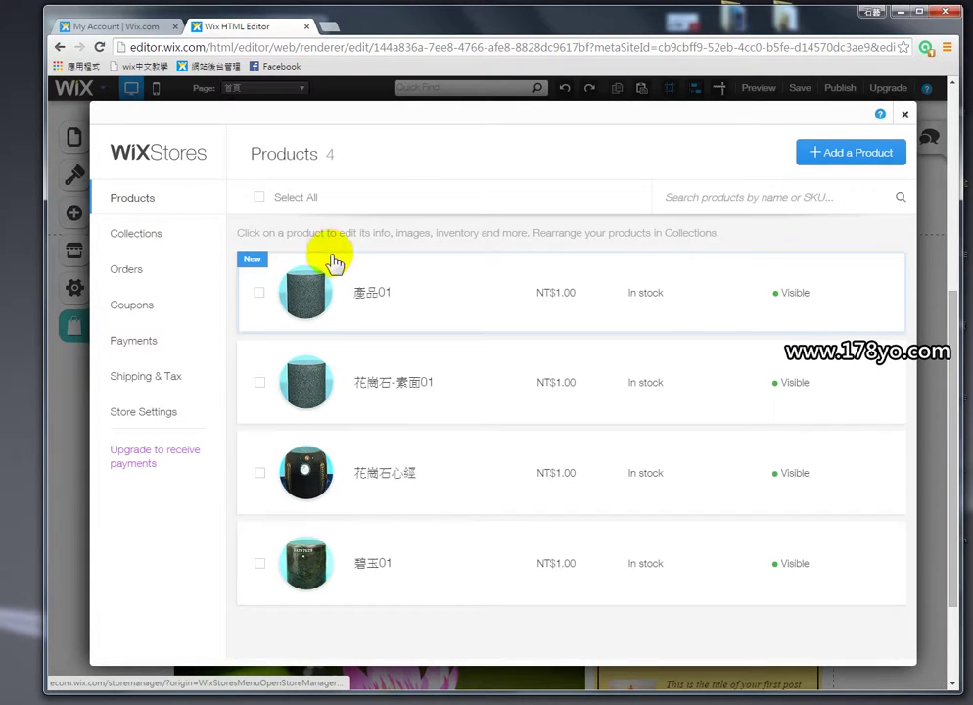
click(374, 296)
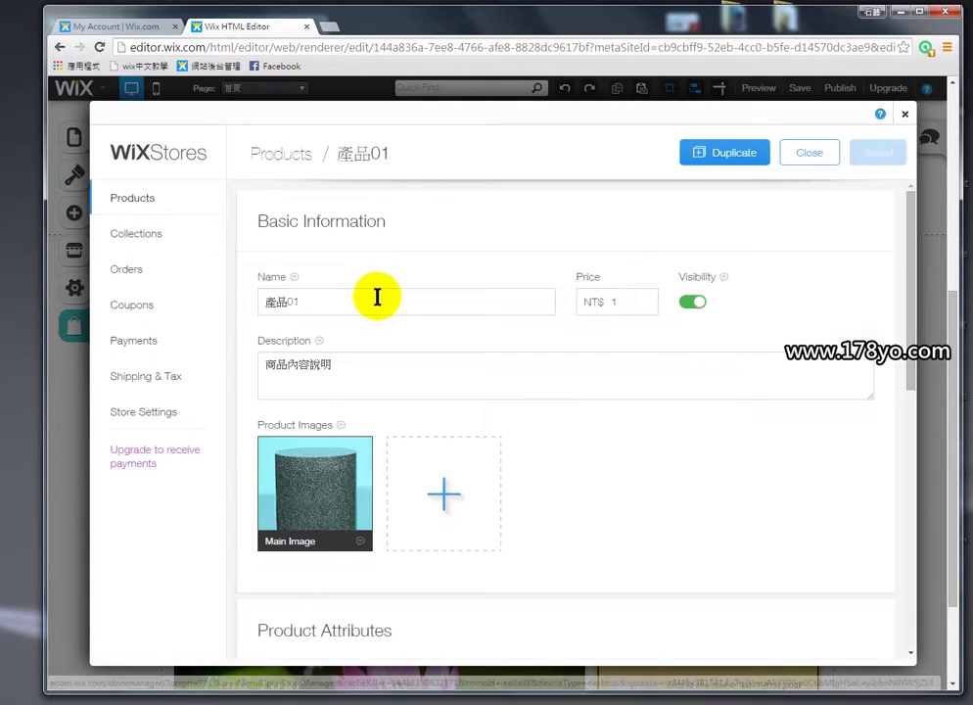
drag(333, 305, 268, 297)
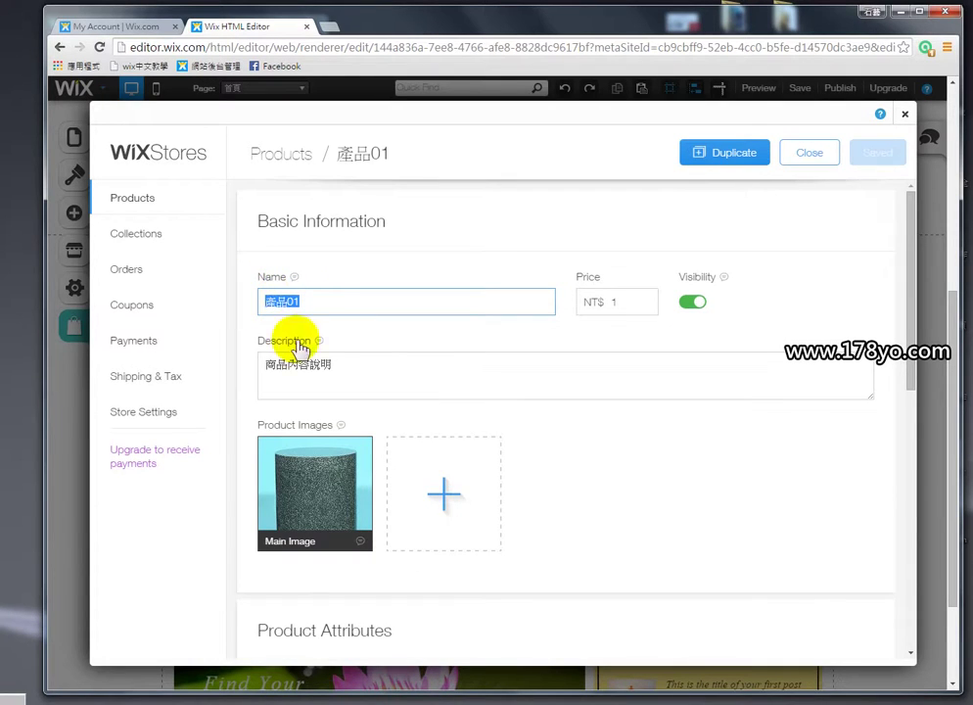
scroll(301, 347, down, 4)
scroll(306, 363, down, 1)
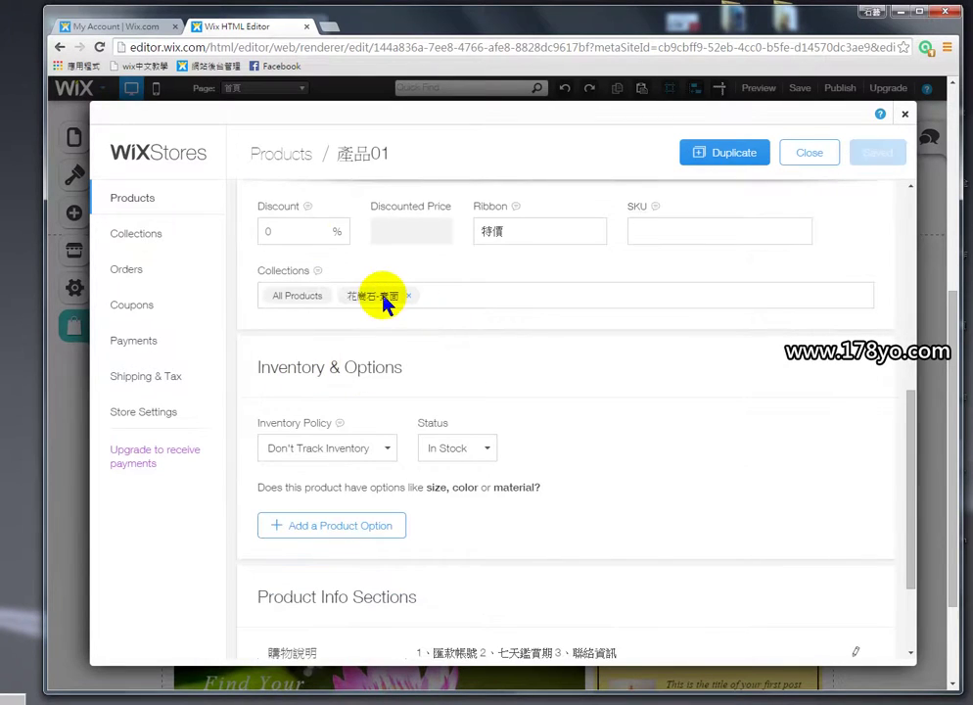
scroll(413, 377, down, 2)
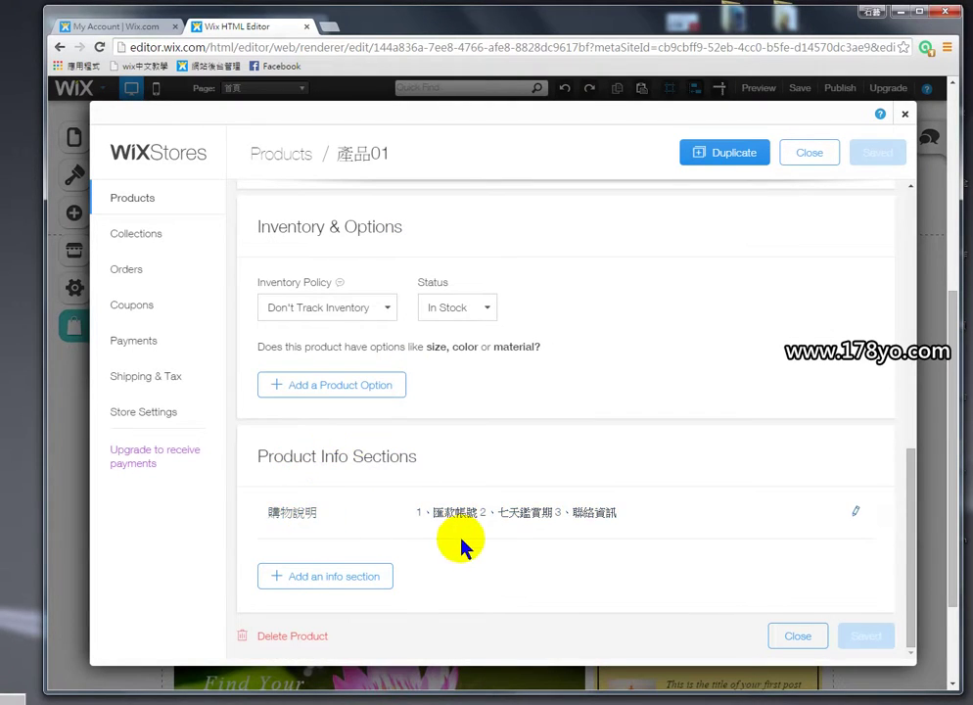
scroll(461, 547, up, 4)
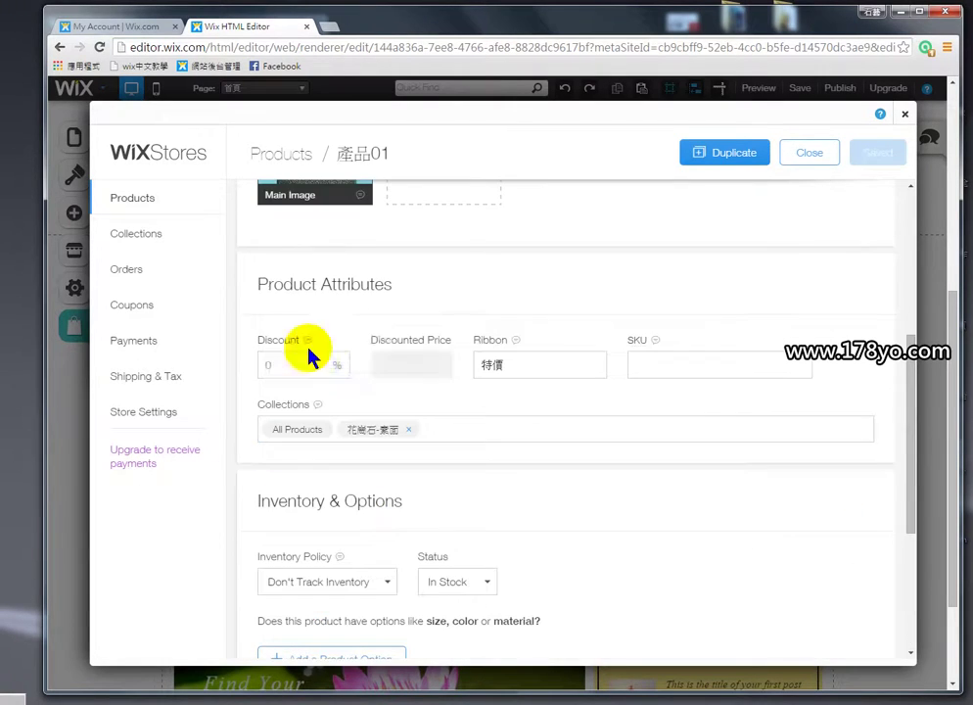
Step: Create a collection named 碧玉類-素面 and add the product 碧玉01 to it
click(137, 241)
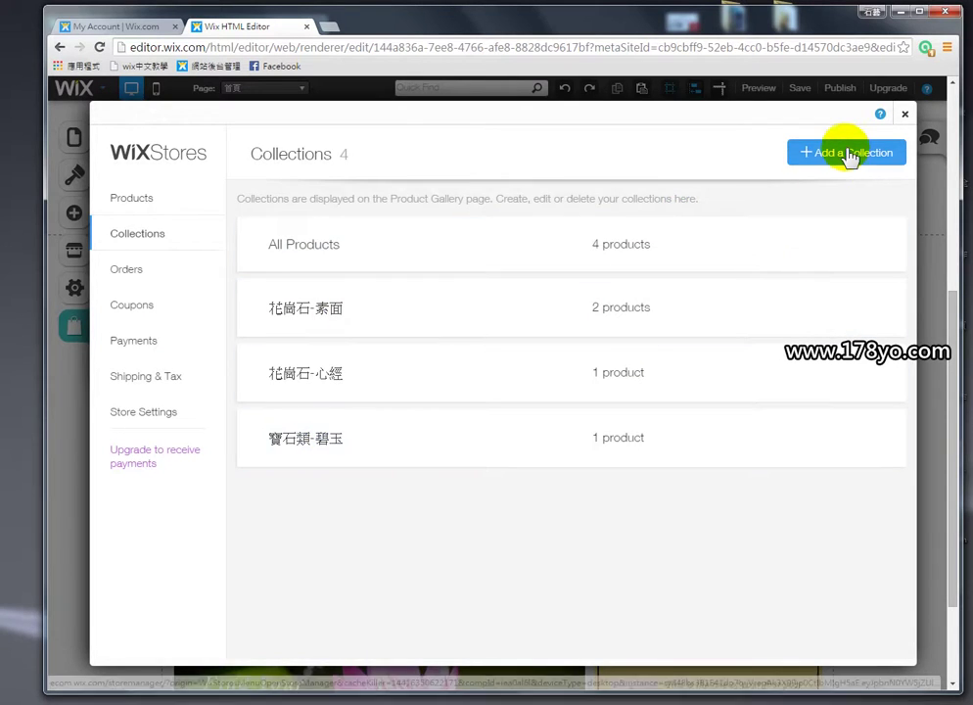
click(848, 154)
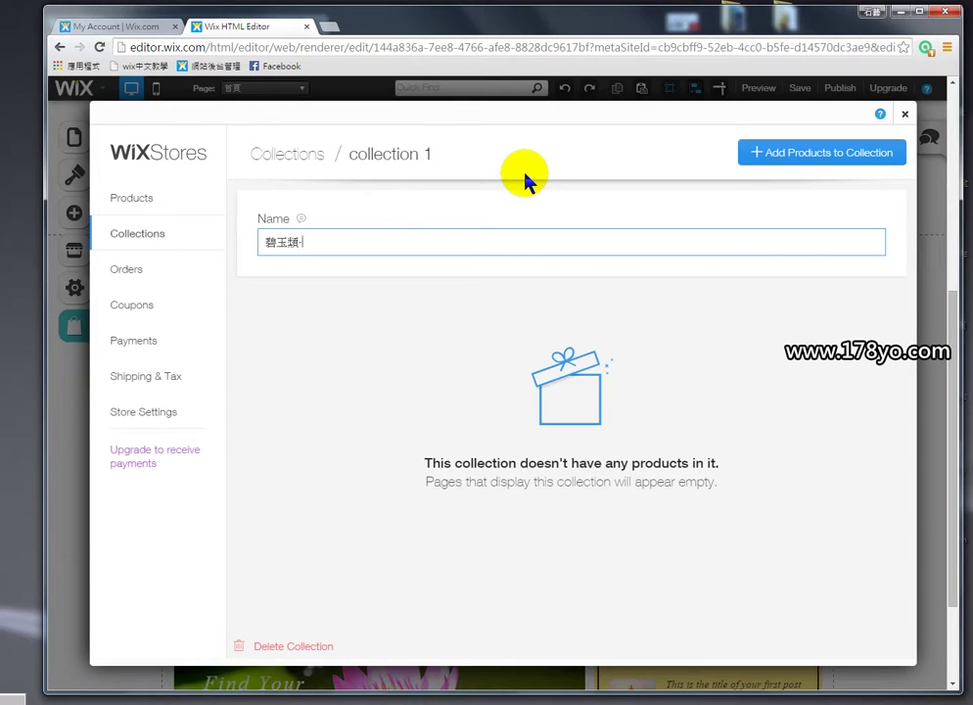
key(BackSpace)
text(素工)
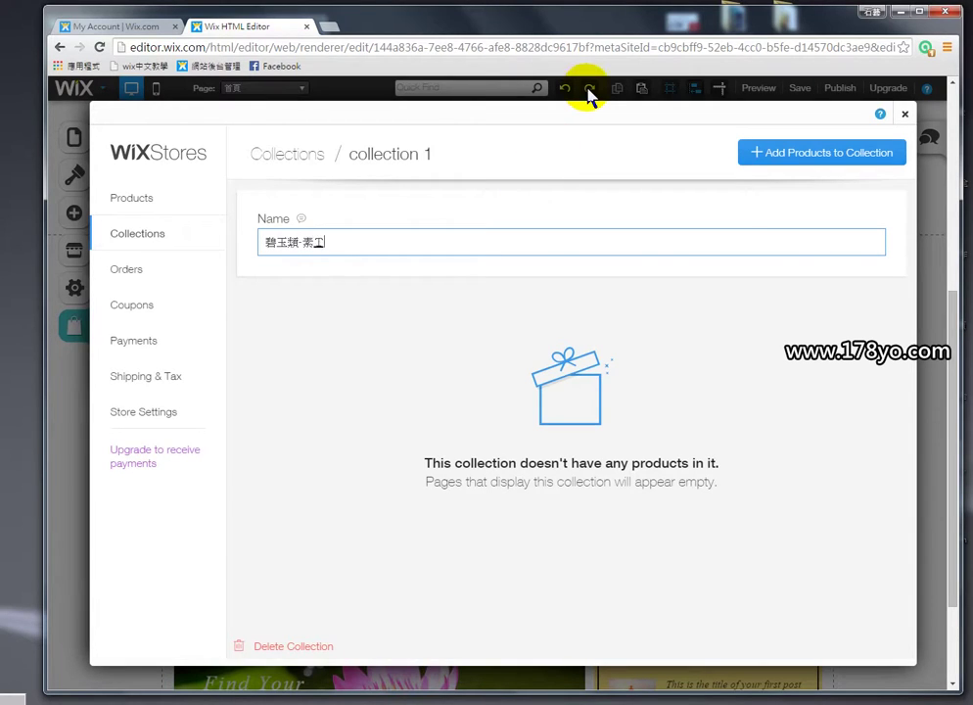
click(816, 166)
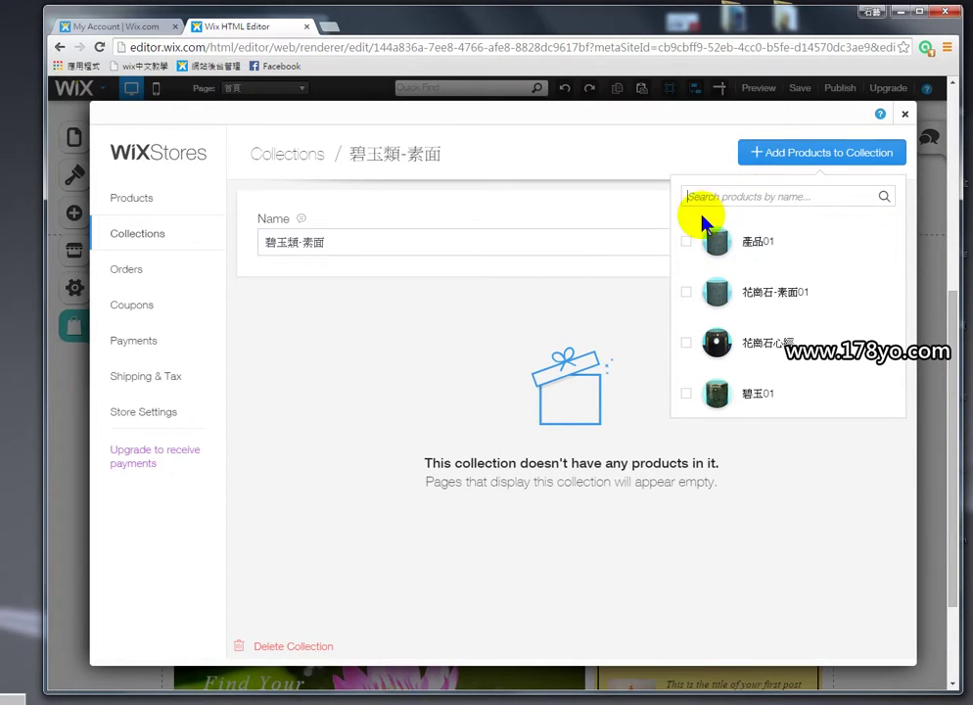
click(687, 396)
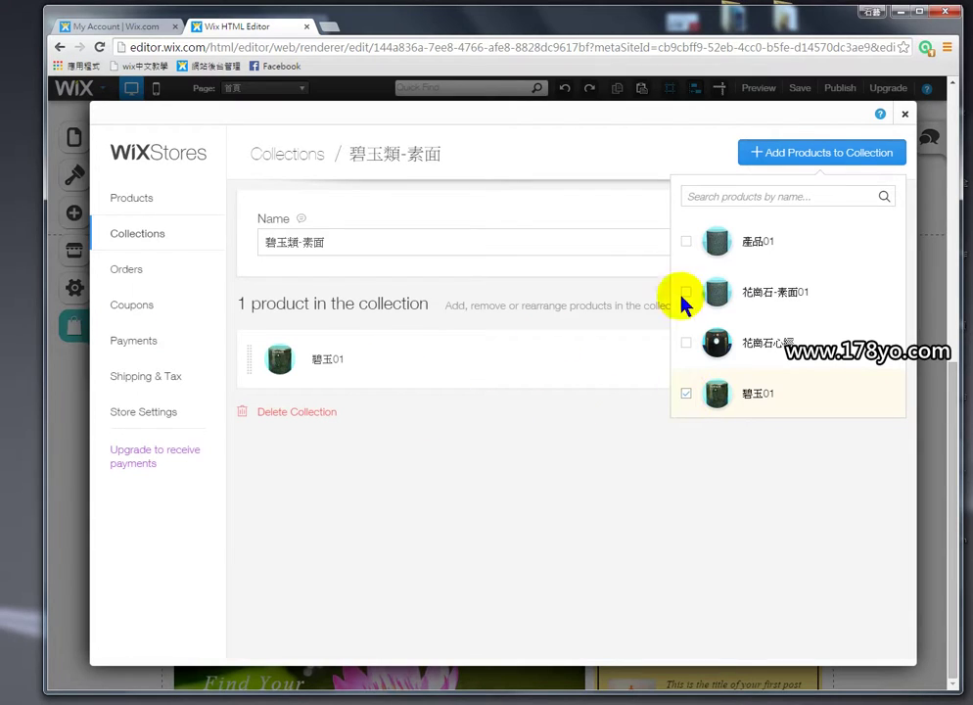
click(458, 509)
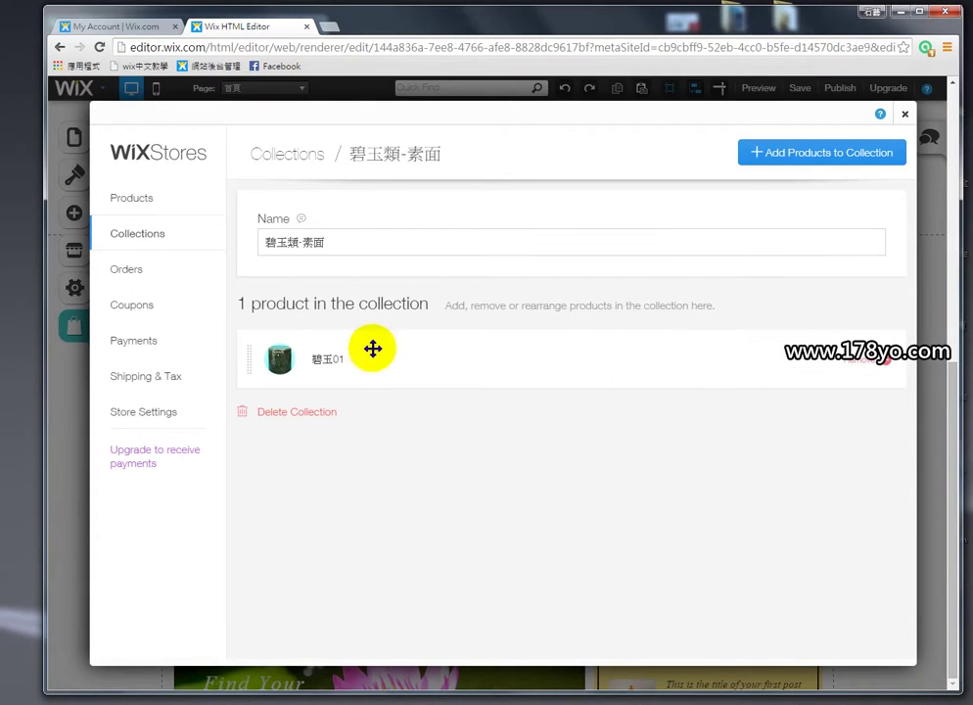
Step: Create another collection named 碧玉類-心經 without products, and return to the product list
click(128, 237)
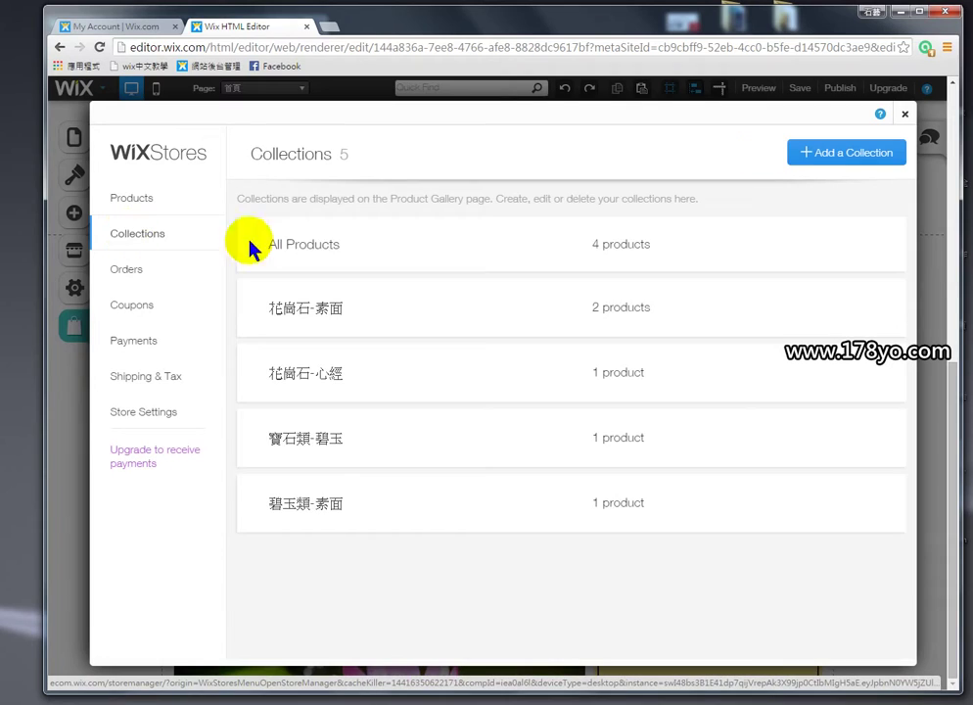
click(818, 156)
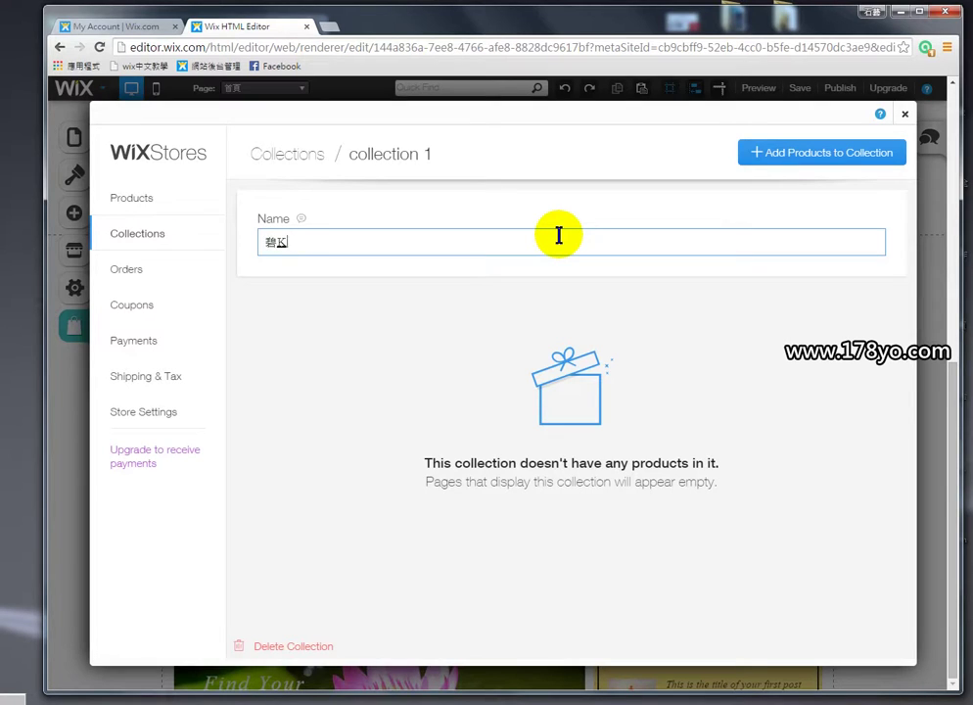
text(碧玉類-心經)
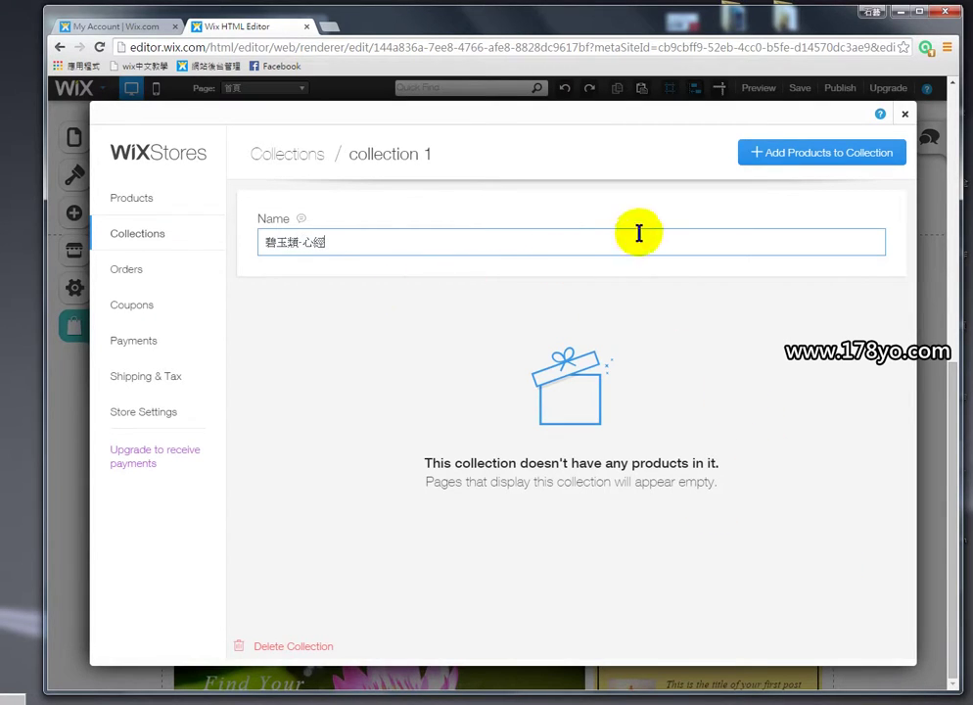
click(135, 241)
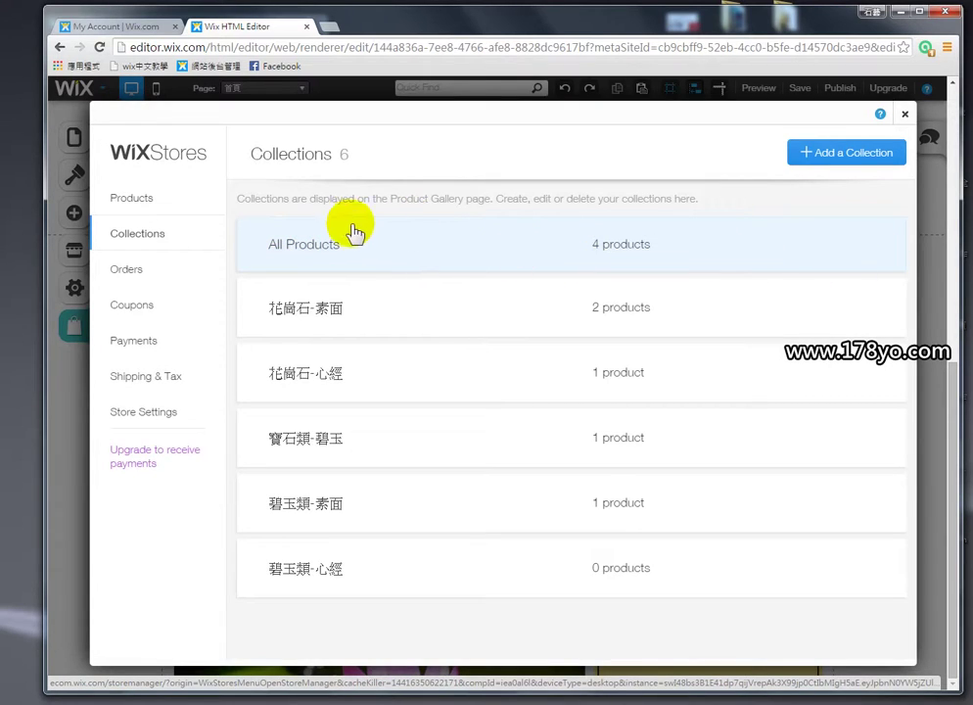
click(142, 203)
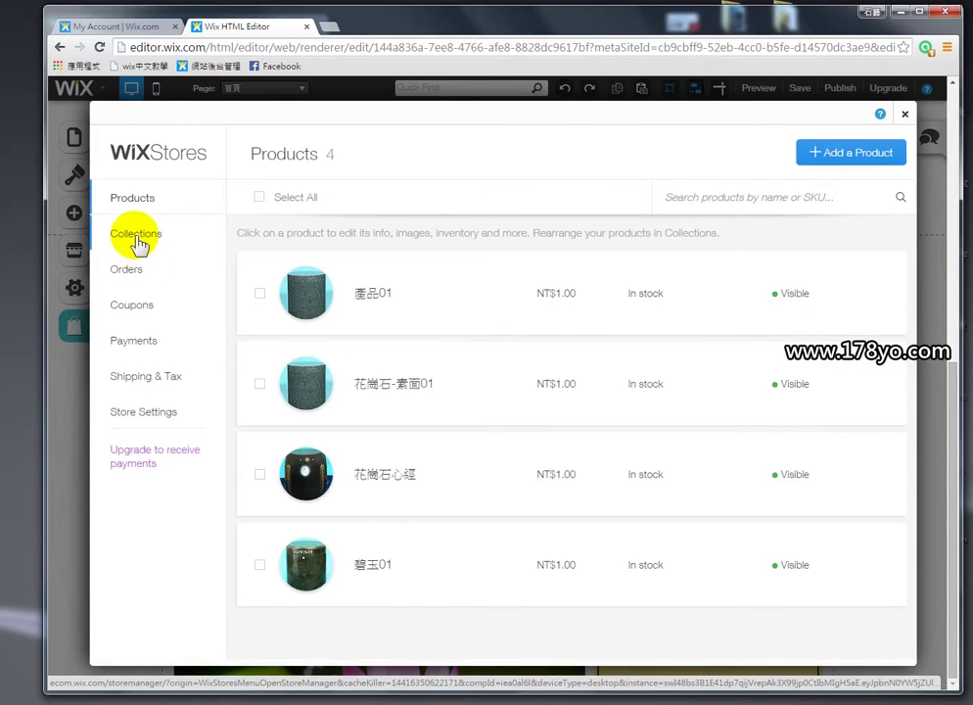
Step: Look through the store manager's collections, products, orders and coupons sections, and close the store manager
click(138, 239)
click(132, 200)
click(134, 238)
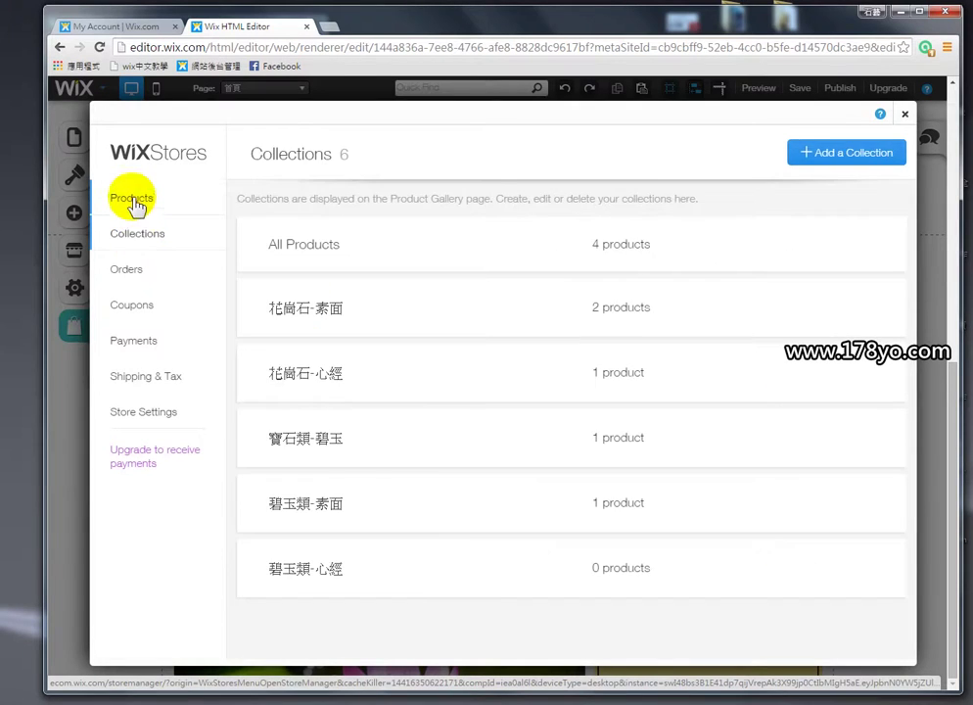
click(132, 201)
click(135, 234)
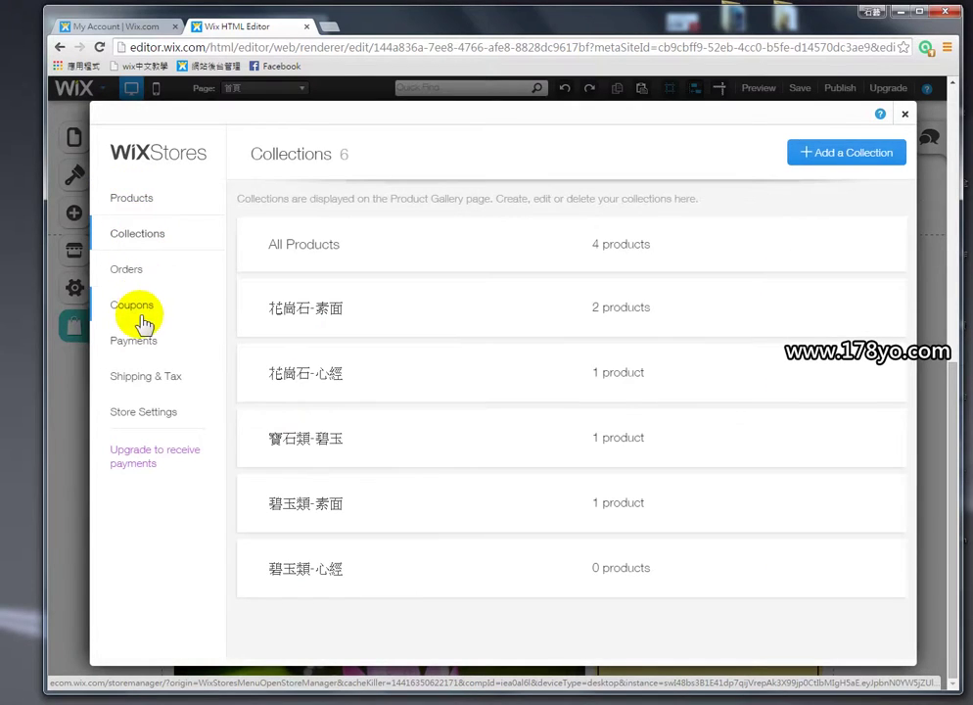
click(132, 276)
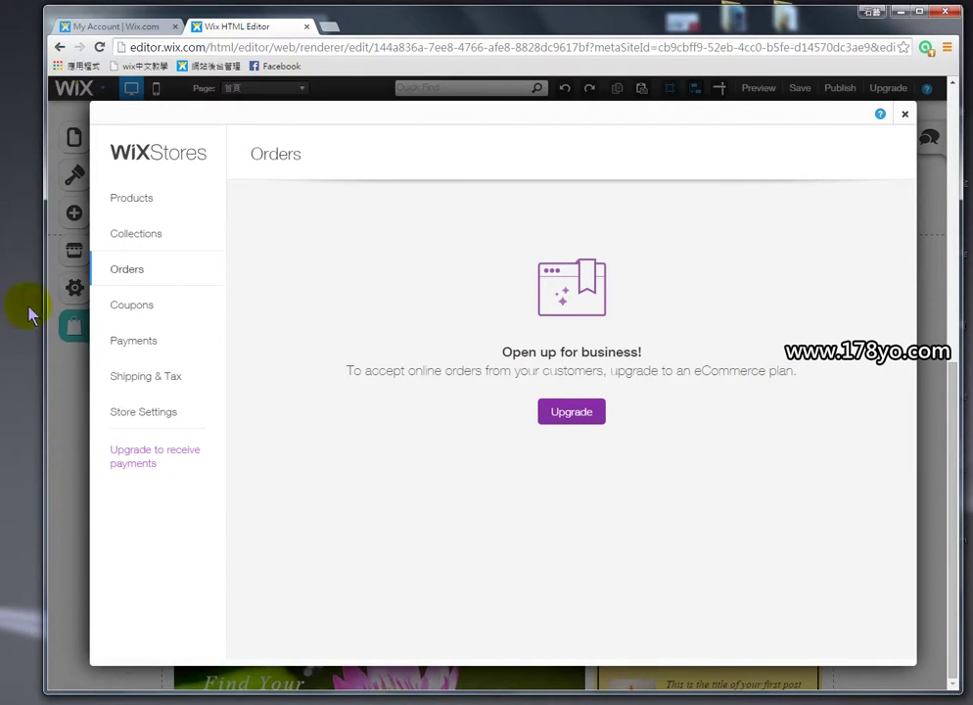
click(132, 313)
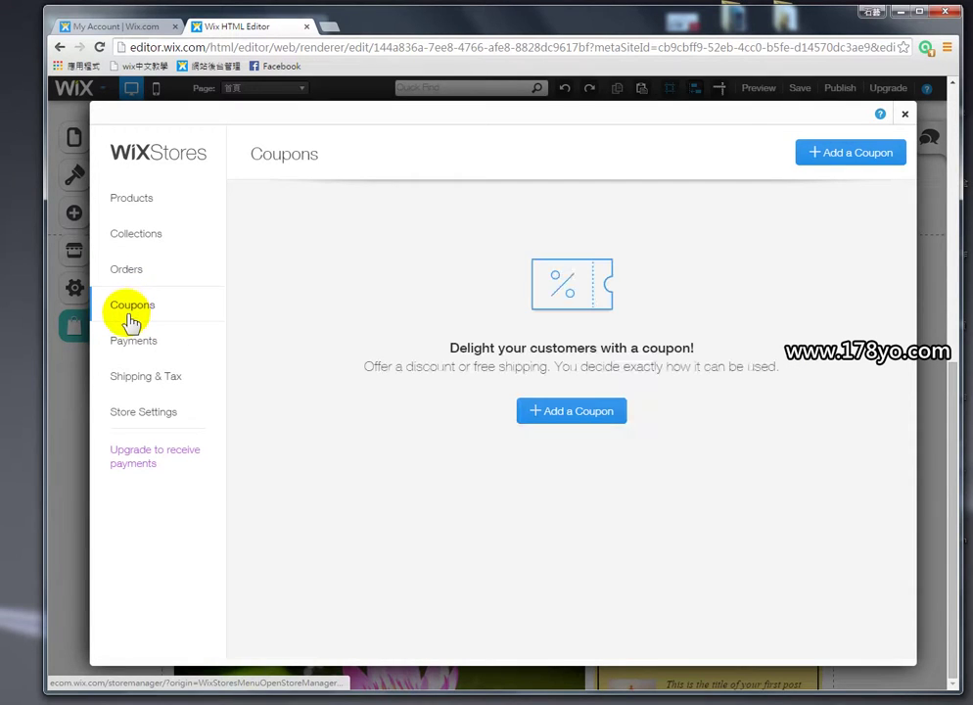
click(902, 114)
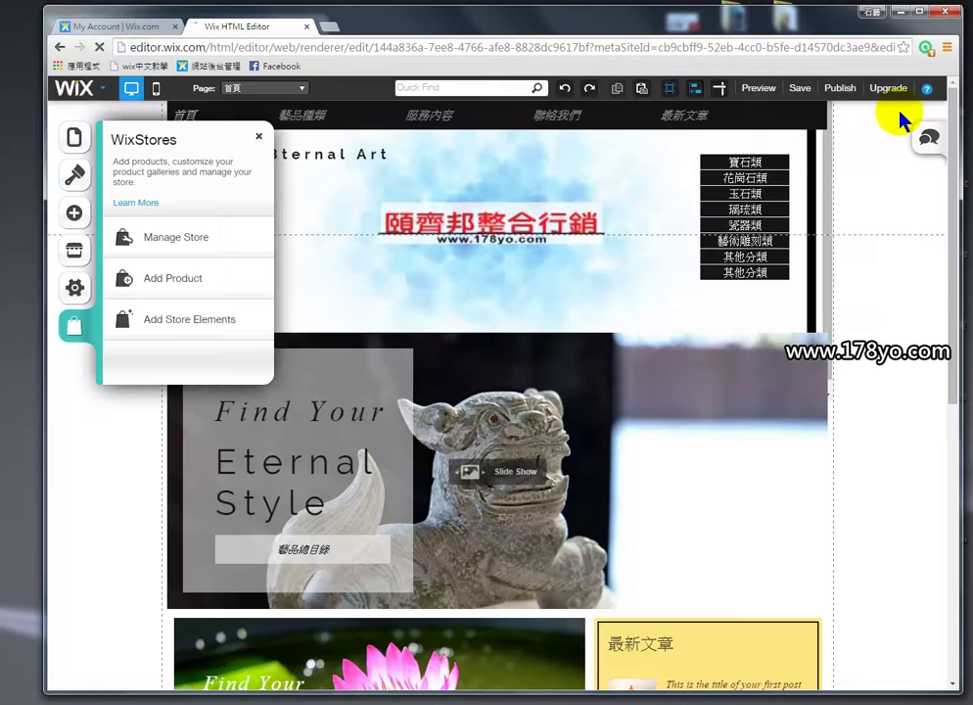
Step: Preview the site and open the product page of 產品01 from the 熱銷專區 gallery
click(292, 145)
click(756, 91)
scroll(623, 210, down, 5)
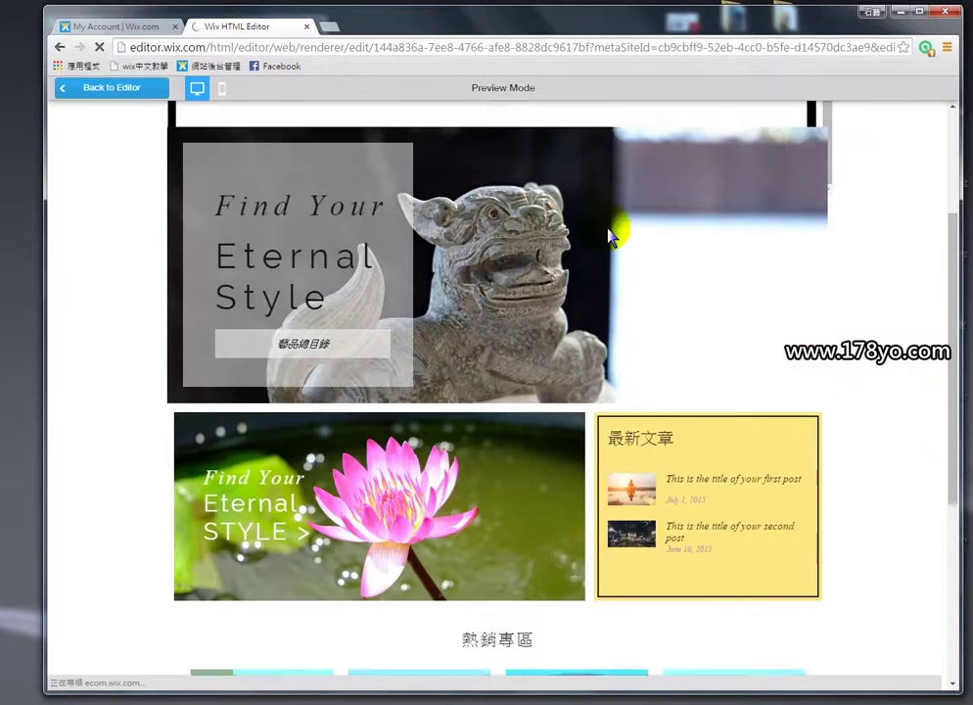
scroll(598, 252, up, 3)
scroll(594, 257, down, 3)
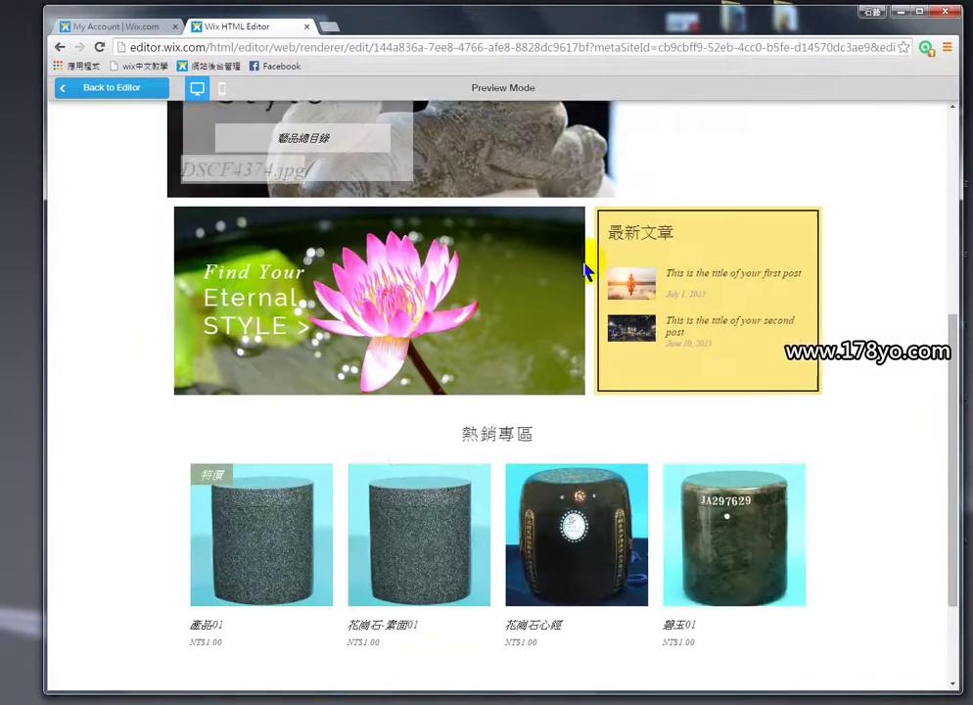
mouse_move(315, 457)
click(278, 456)
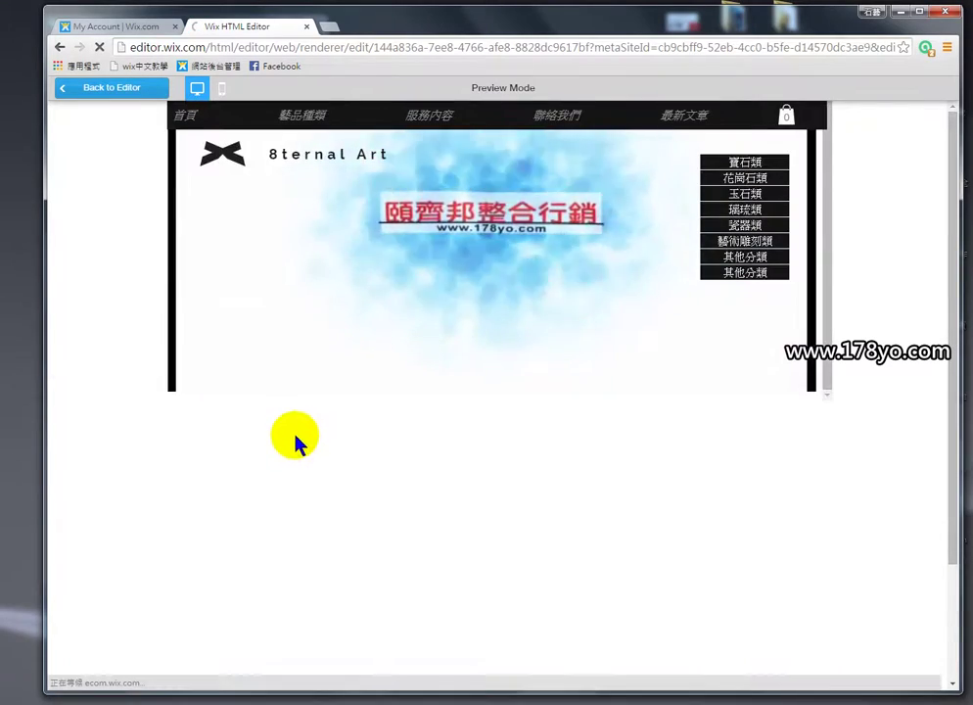
scroll(297, 432, down, 1)
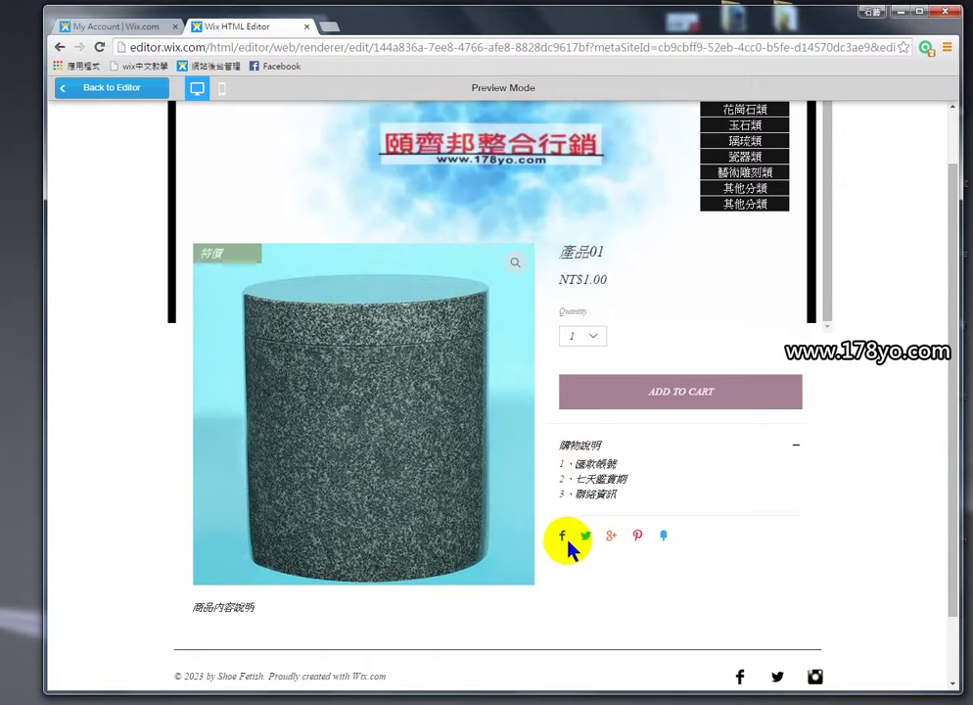
Step: Try collapsing and expanding the 購物說明 info section on the previewed product page, and return to the editor
click(802, 449)
click(801, 450)
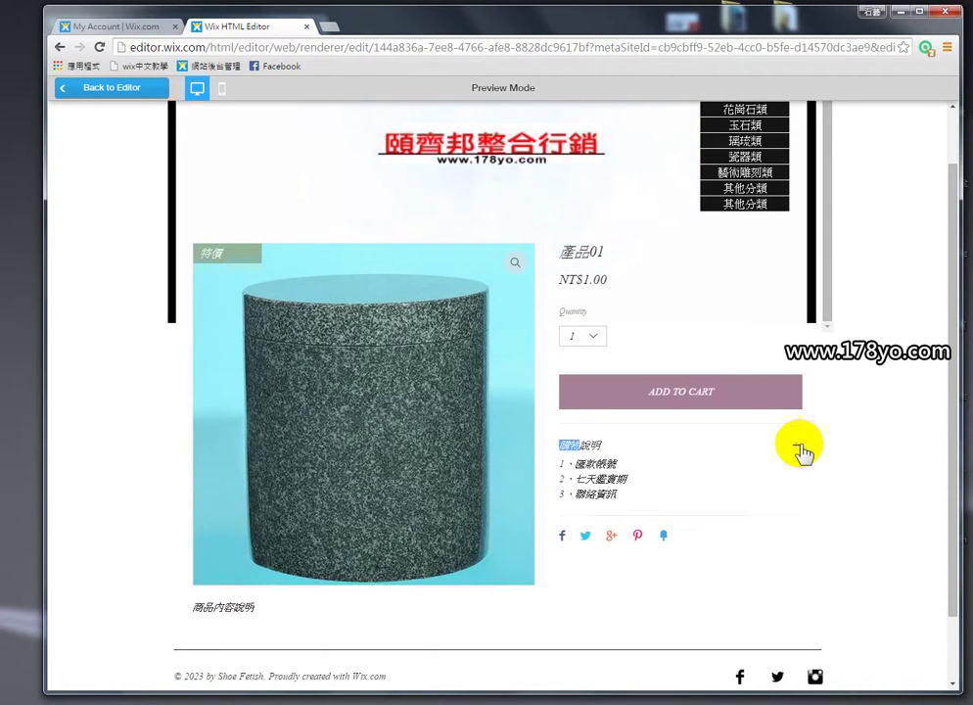
click(801, 447)
drag(800, 445, 685, 402)
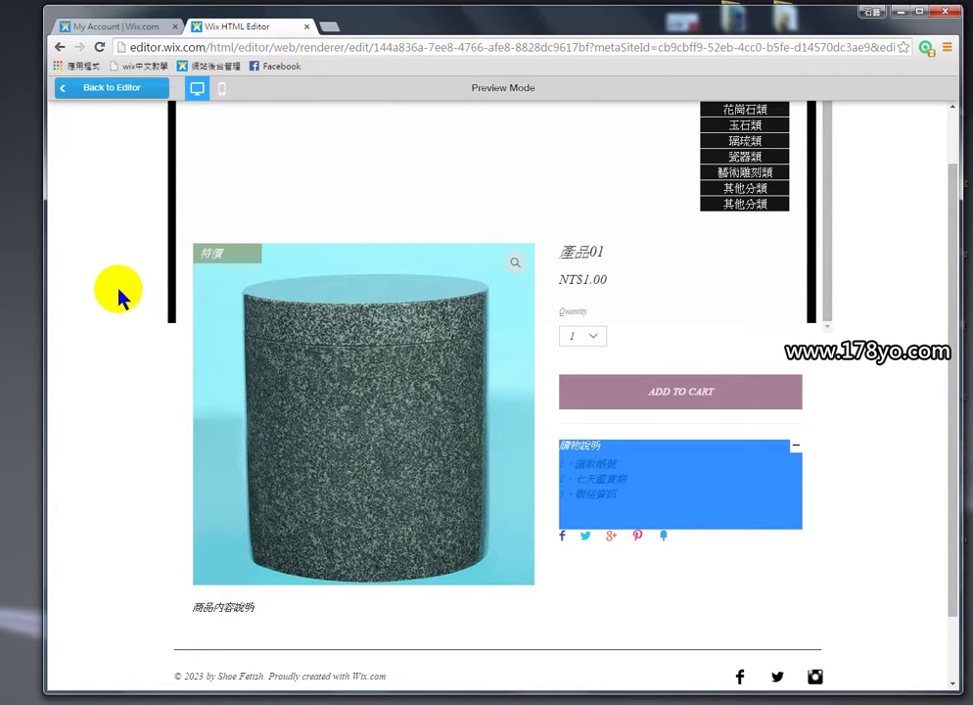
click(110, 97)
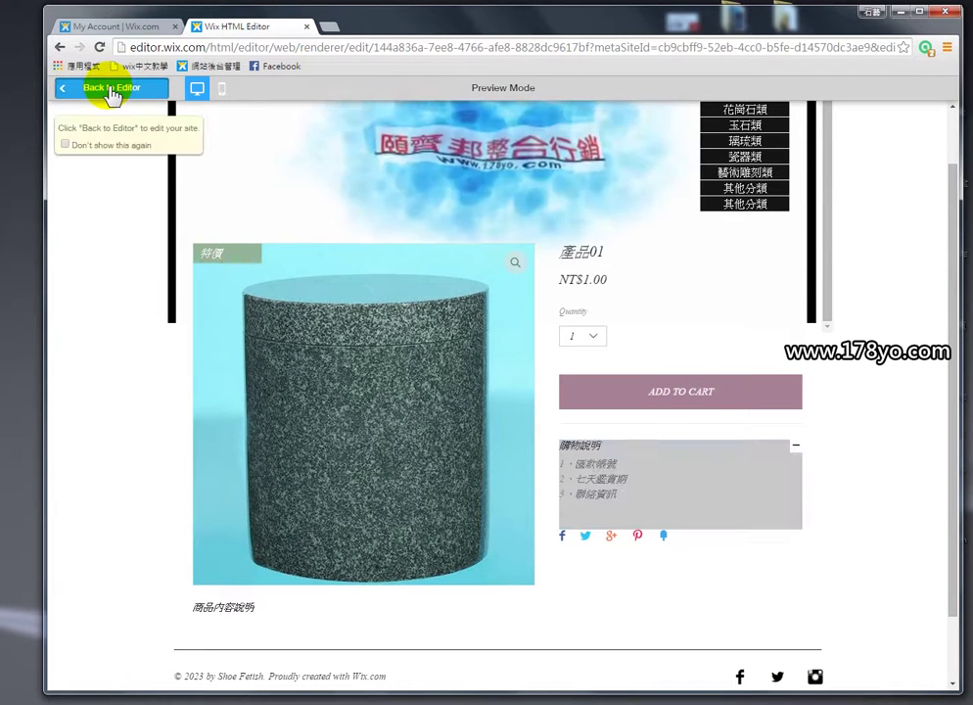
Step: Open the product page's store widget settings, examine the text, background and button style options, and close them
click(604, 509)
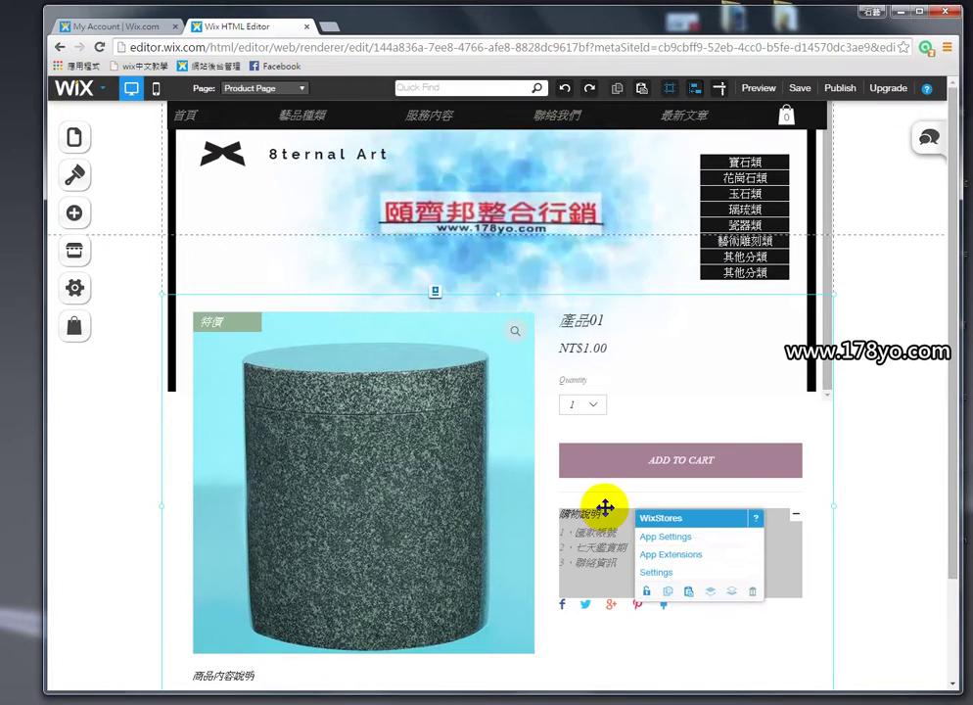
click(670, 554)
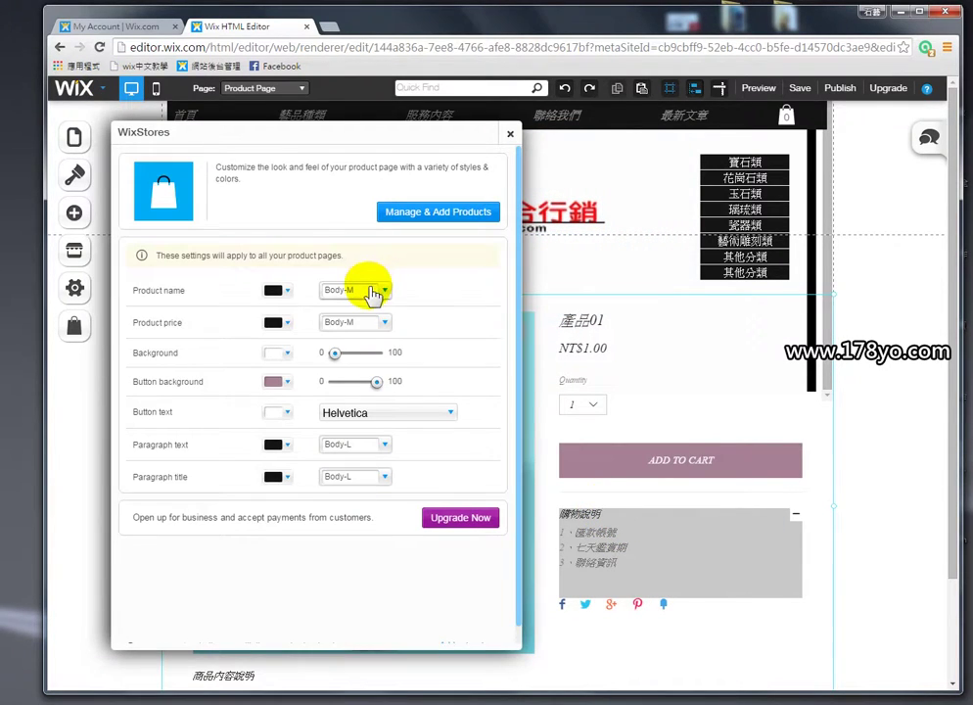
scroll(428, 484, down, 2)
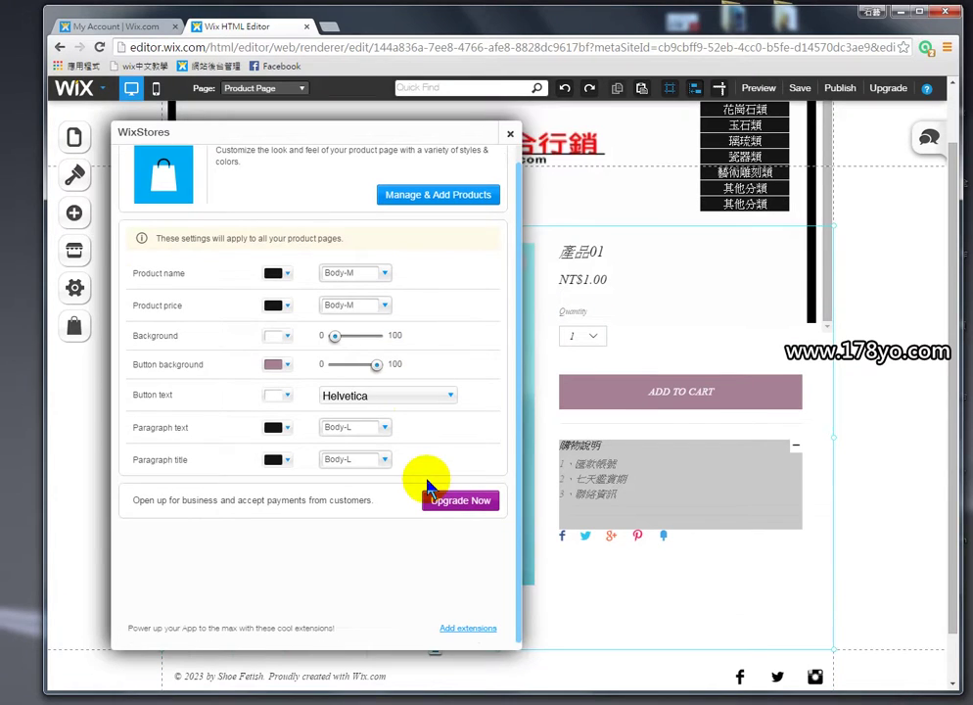
scroll(426, 482, up, 2)
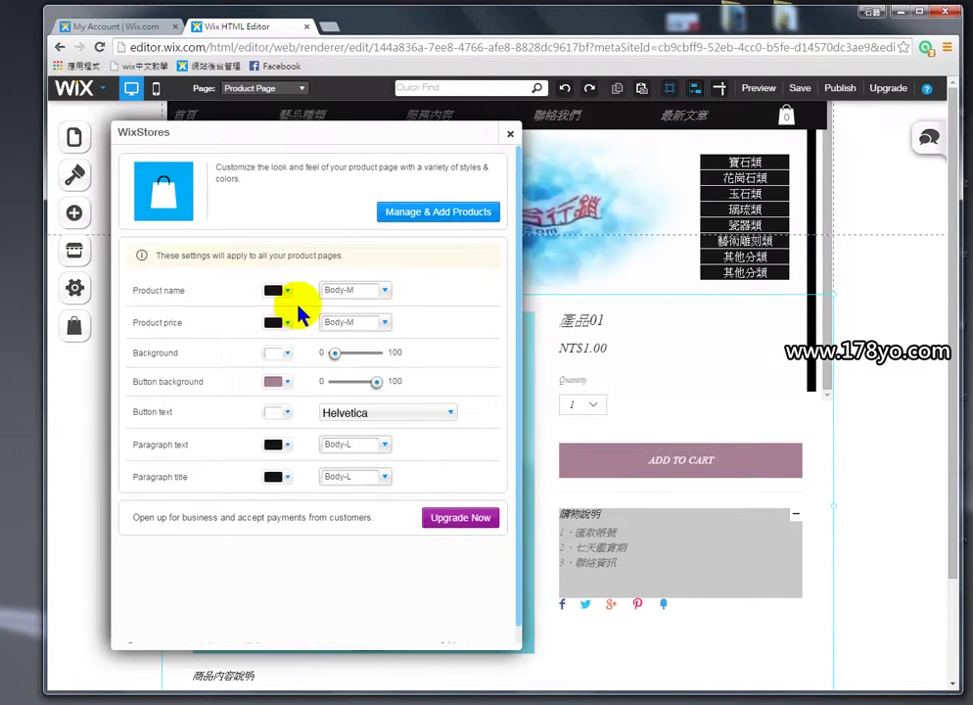
click(510, 134)
Step: Reopen the product page's widget settings from the product image, and check the site's list of pages
right_click(426, 411)
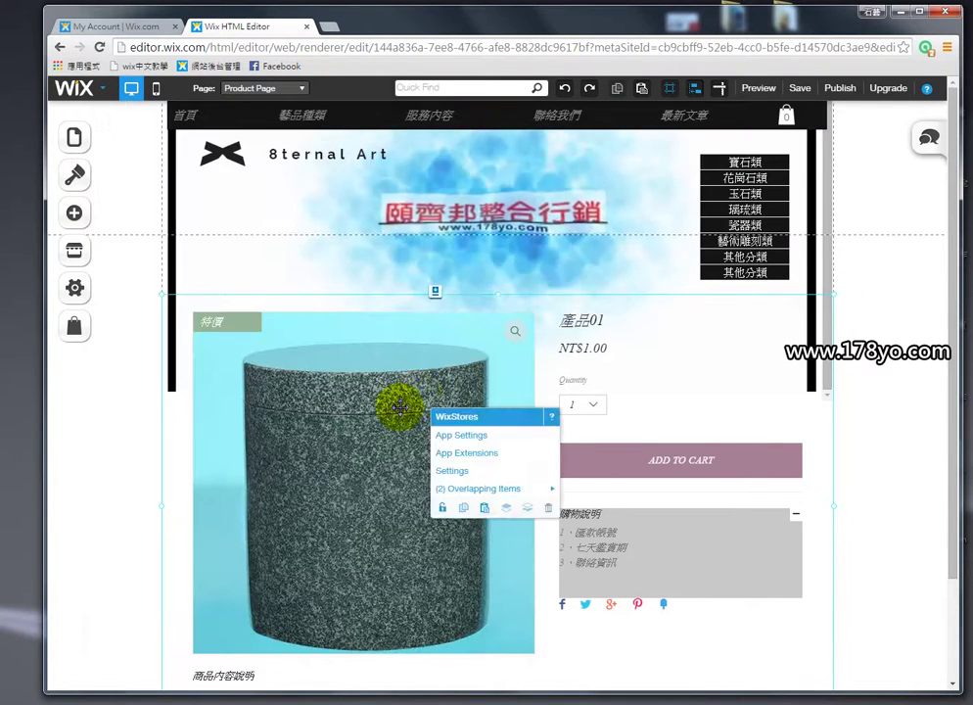
click(462, 434)
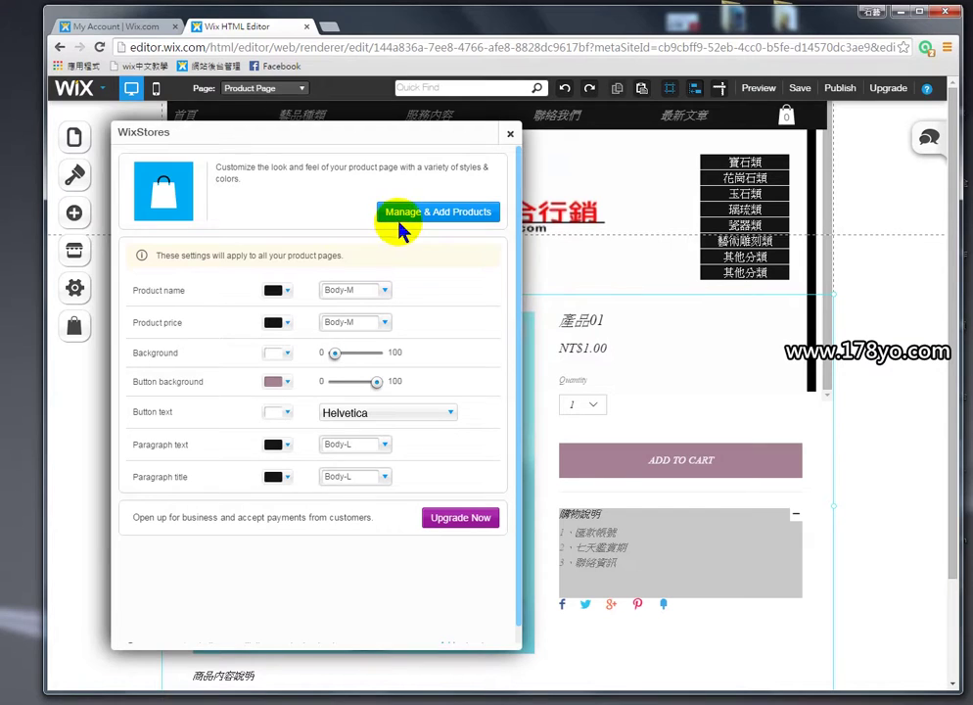
click(260, 89)
click(262, 90)
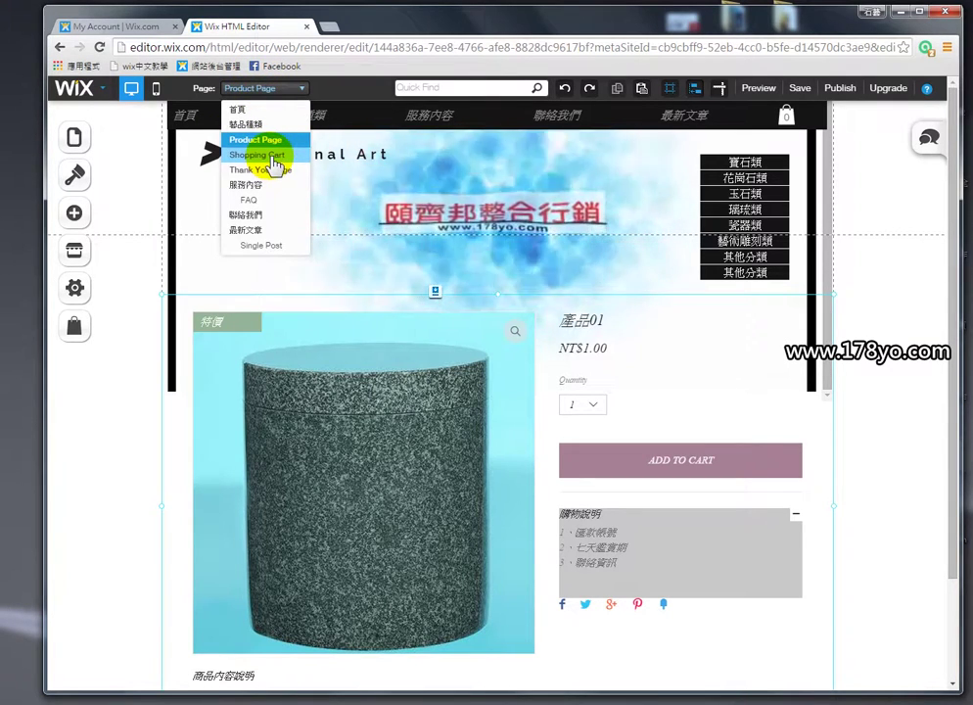
Step: Open Store Settings in the store manager and examine the store name field and the visitor language choices
click(75, 328)
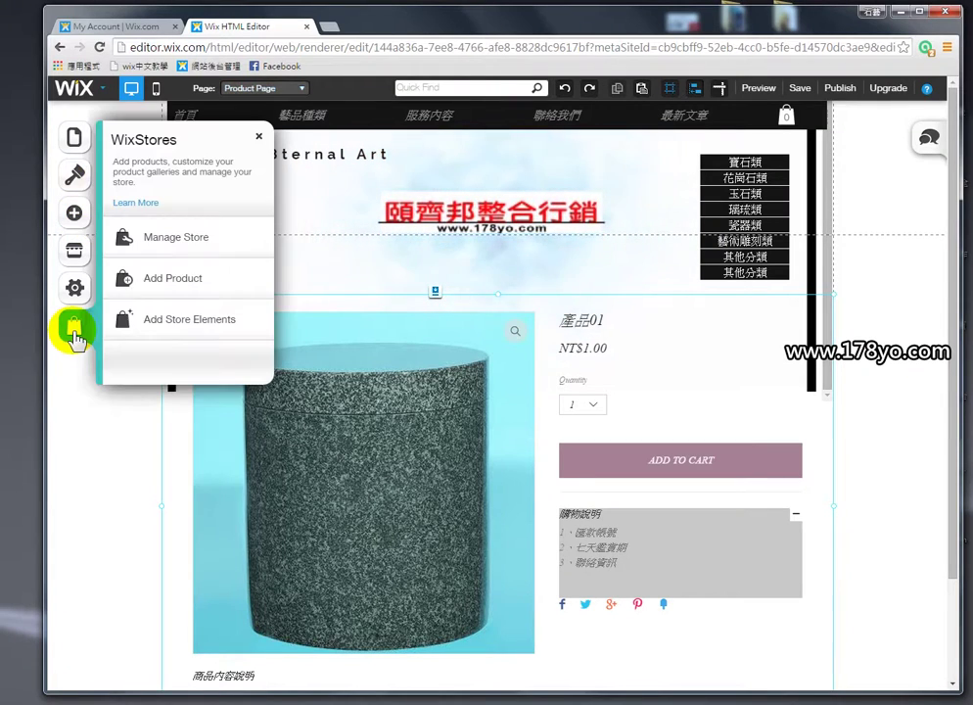
click(201, 238)
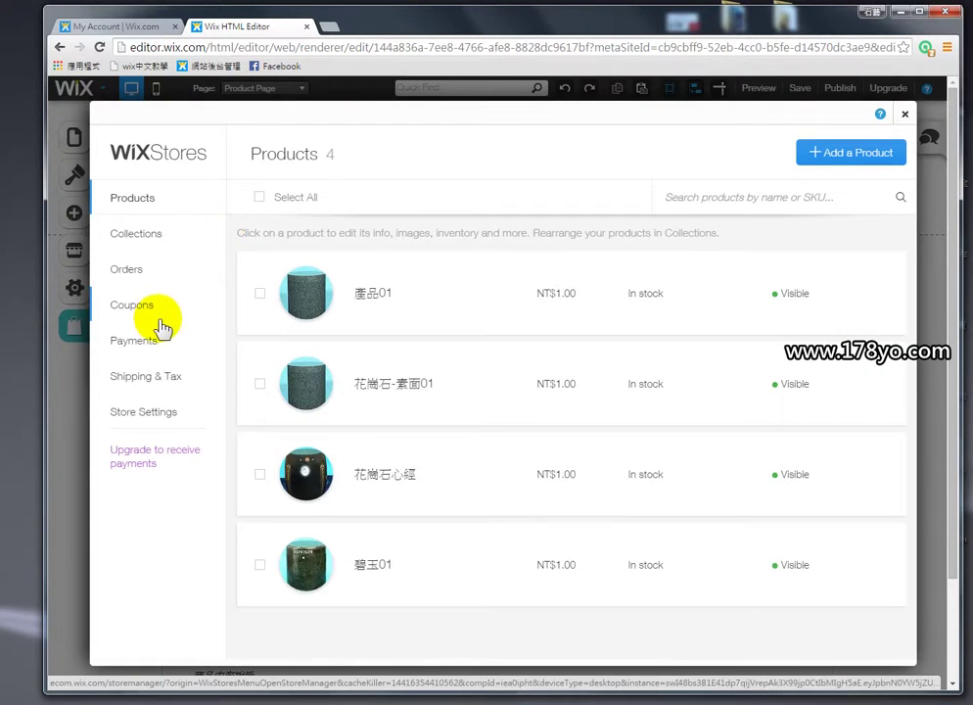
click(162, 418)
scroll(364, 431, down, 3)
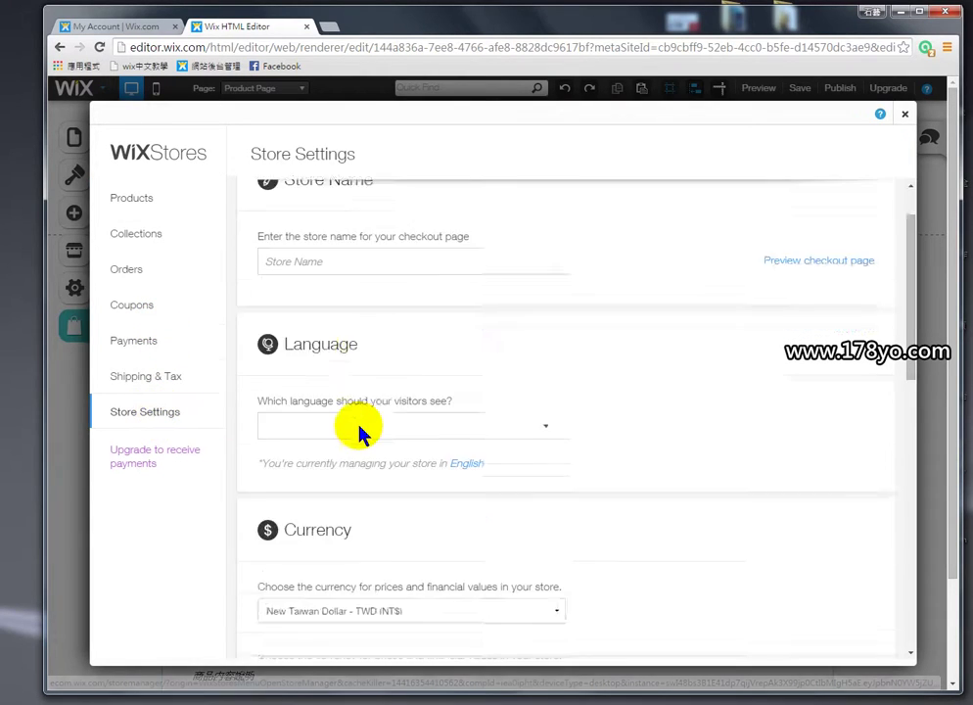
click(390, 291)
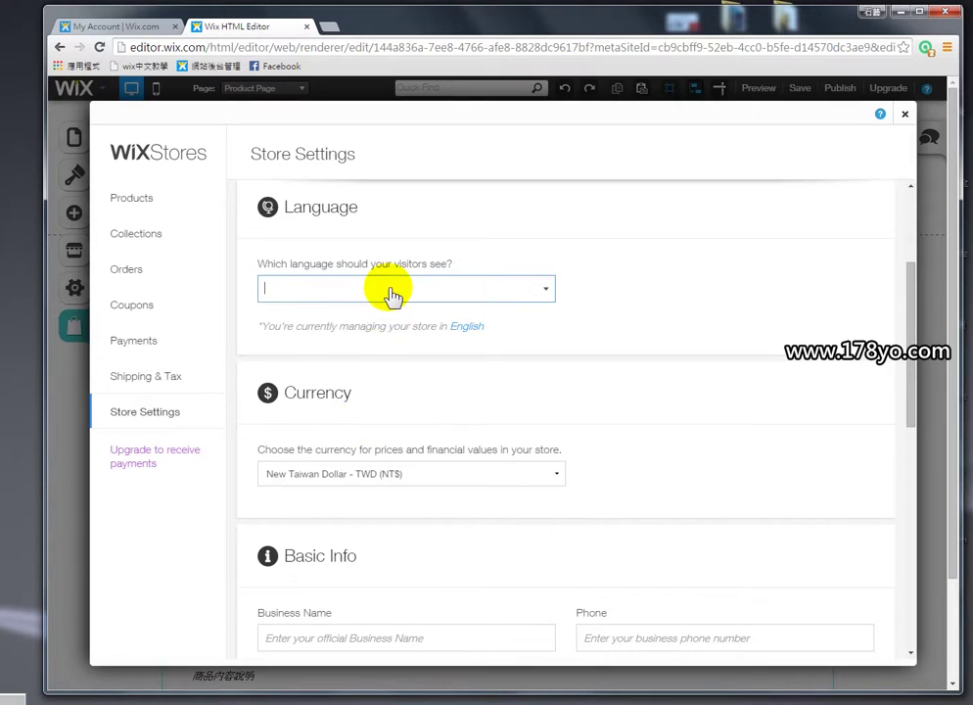
drag(546, 355, 557, 308)
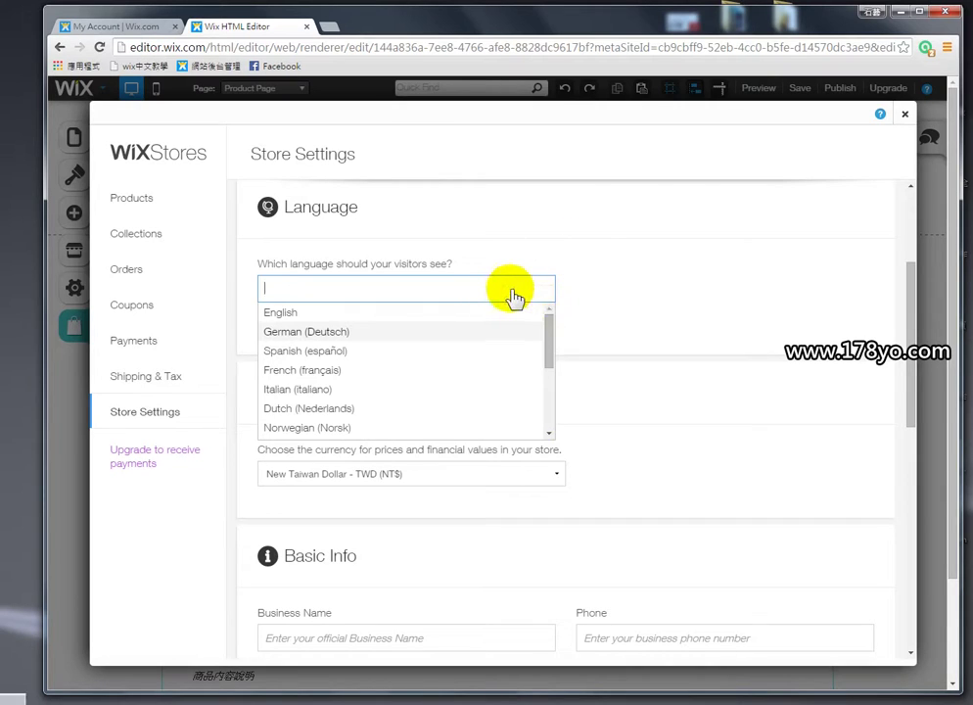
click(549, 291)
scroll(587, 306, up, 2)
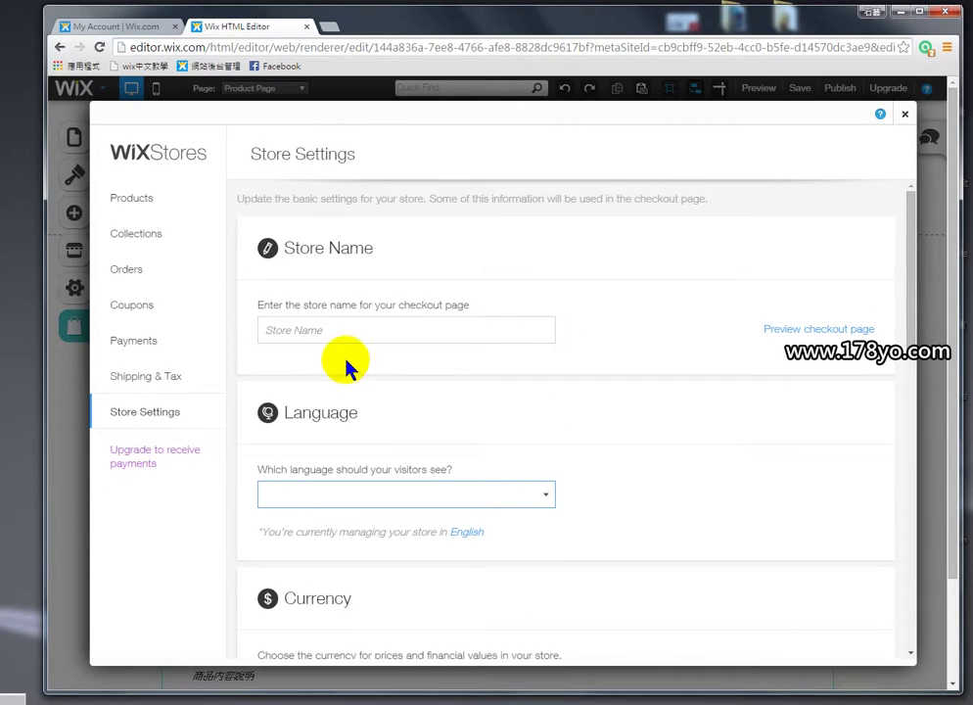
scroll(348, 367, down, 2)
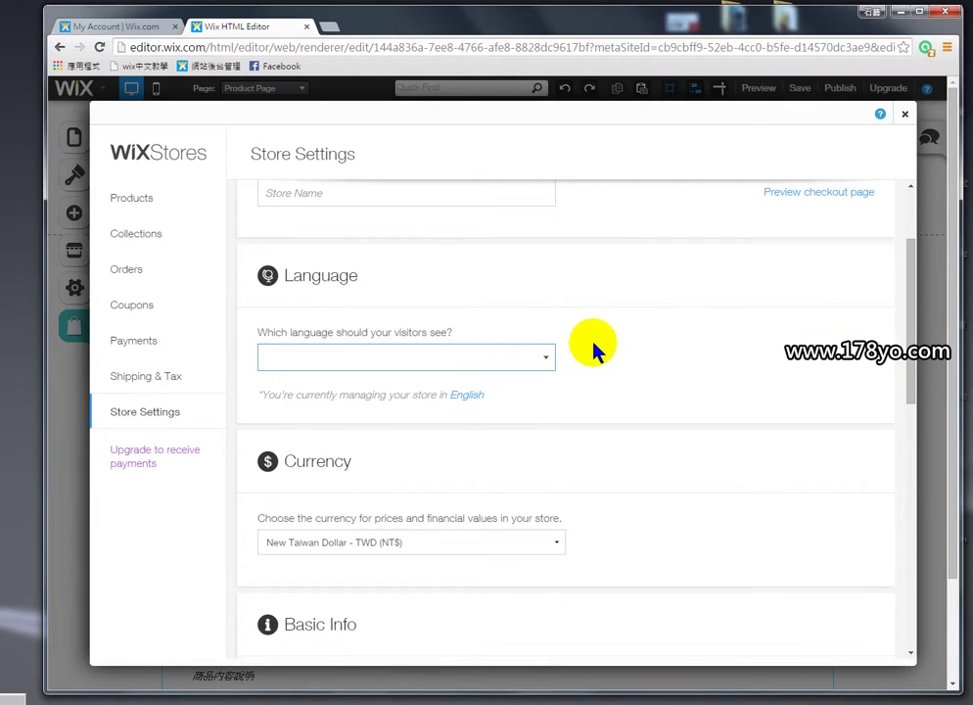
Step: View the sample checkout page, and examine the store's currency, basic info, address and policies settings
click(816, 194)
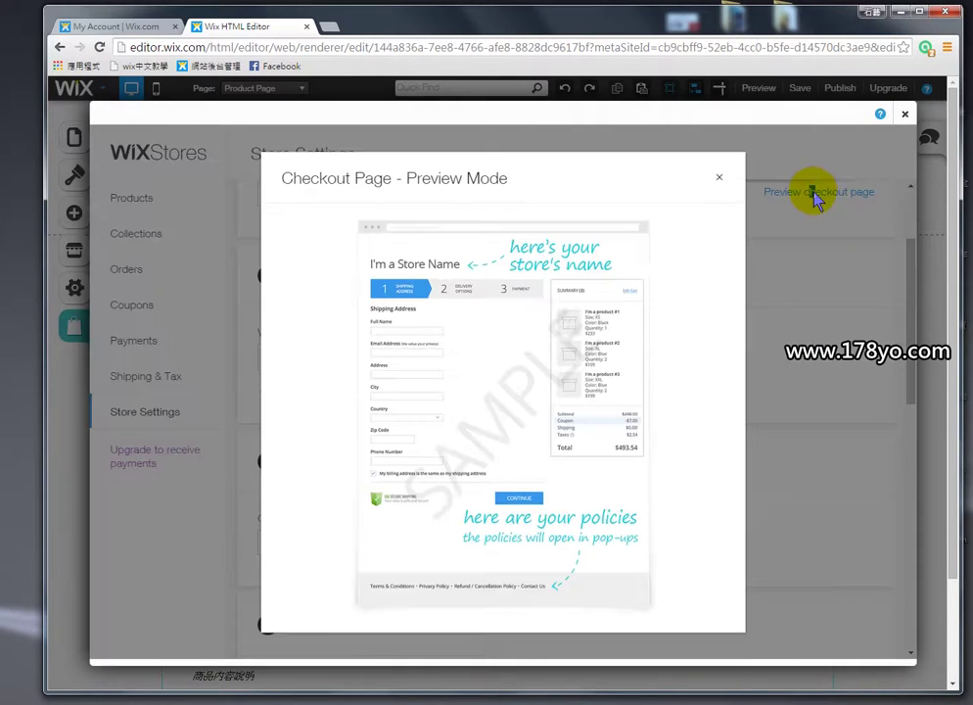
click(718, 180)
scroll(547, 397, down, 3)
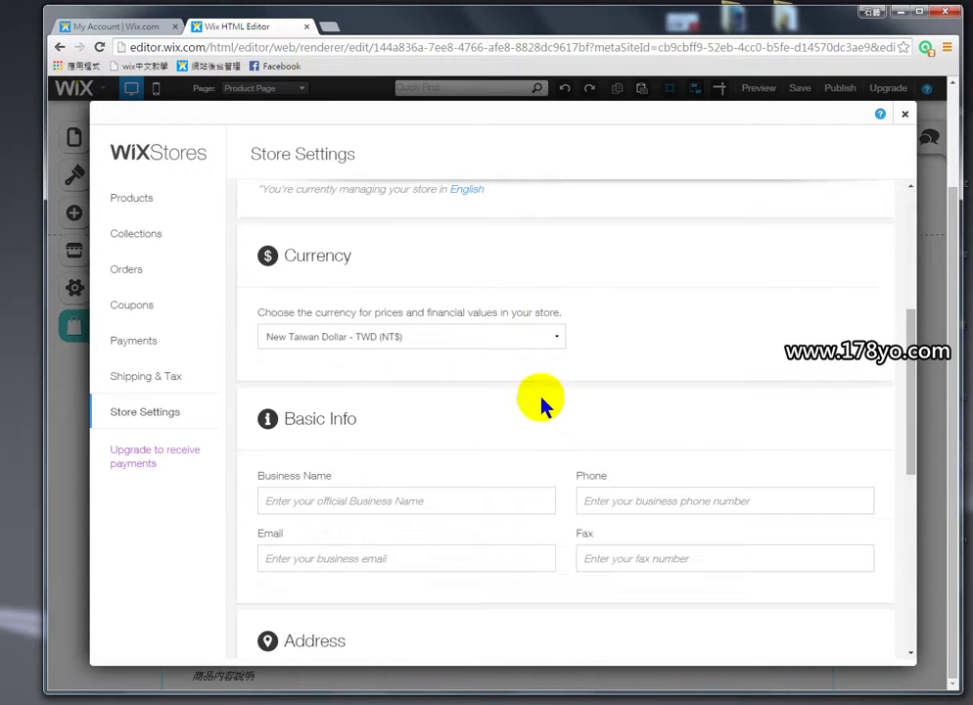
scroll(544, 404, down, 4)
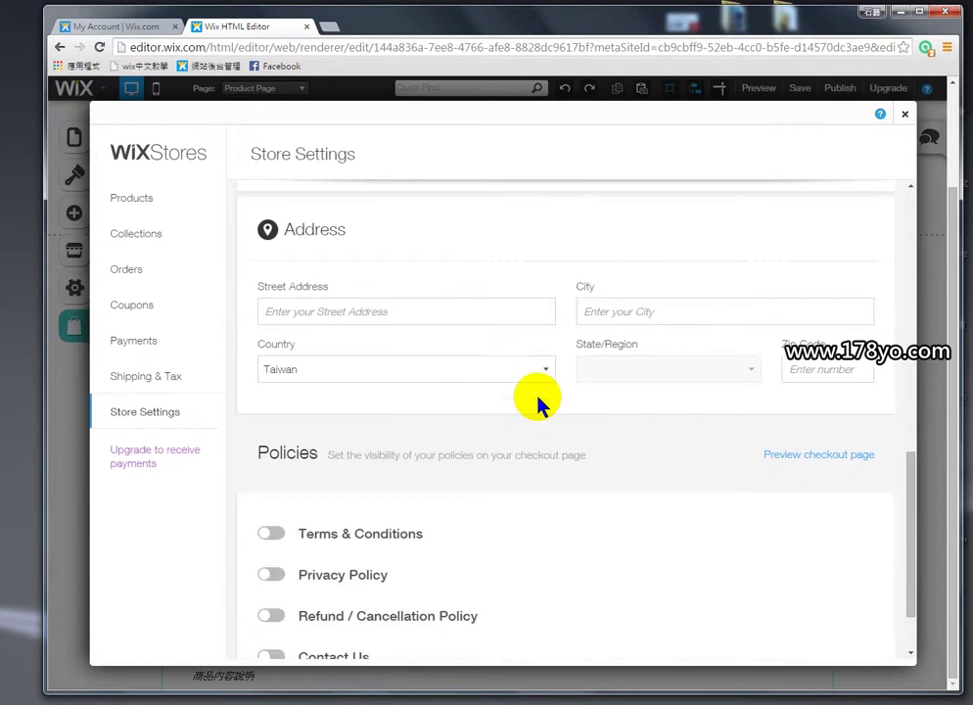
scroll(541, 401, up, 8)
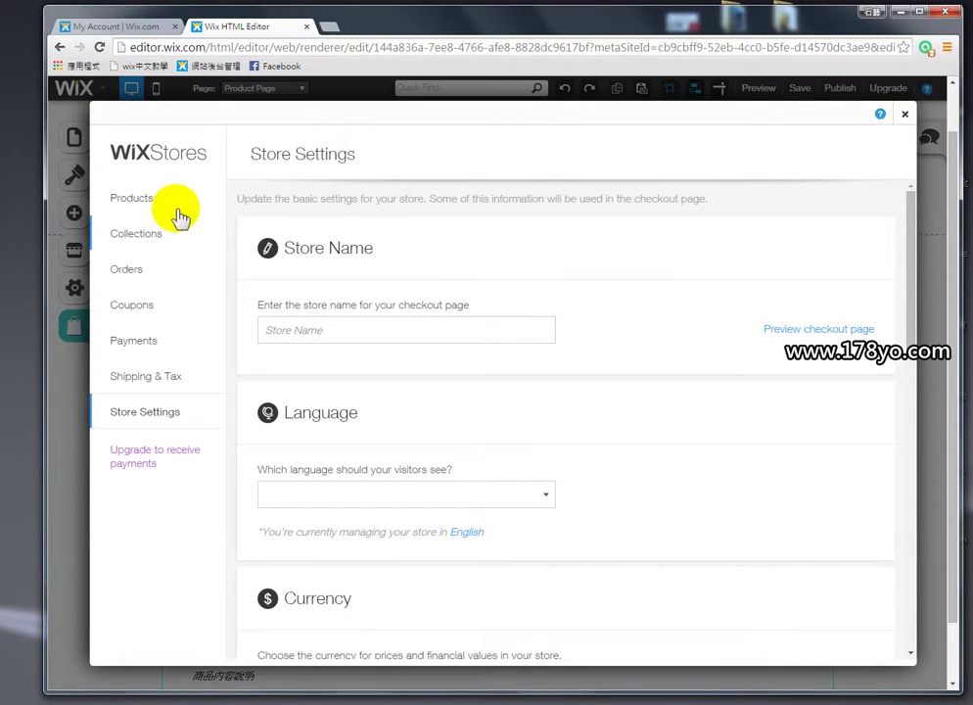
Step: Check the product and collection lists once more, and close the store manager and the WixStores panel
click(121, 201)
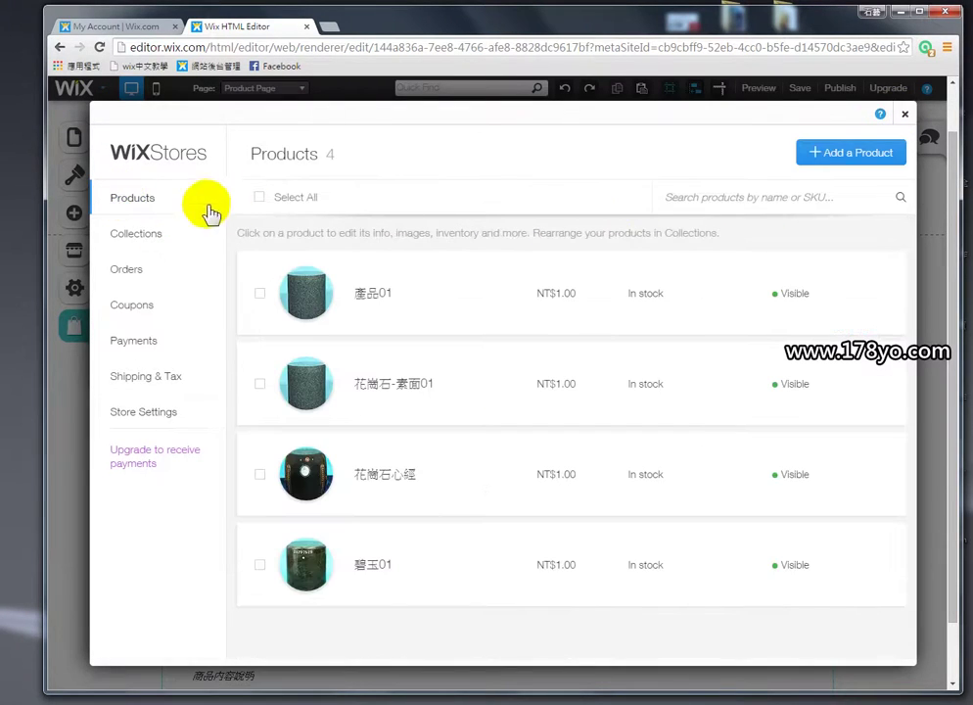
click(128, 235)
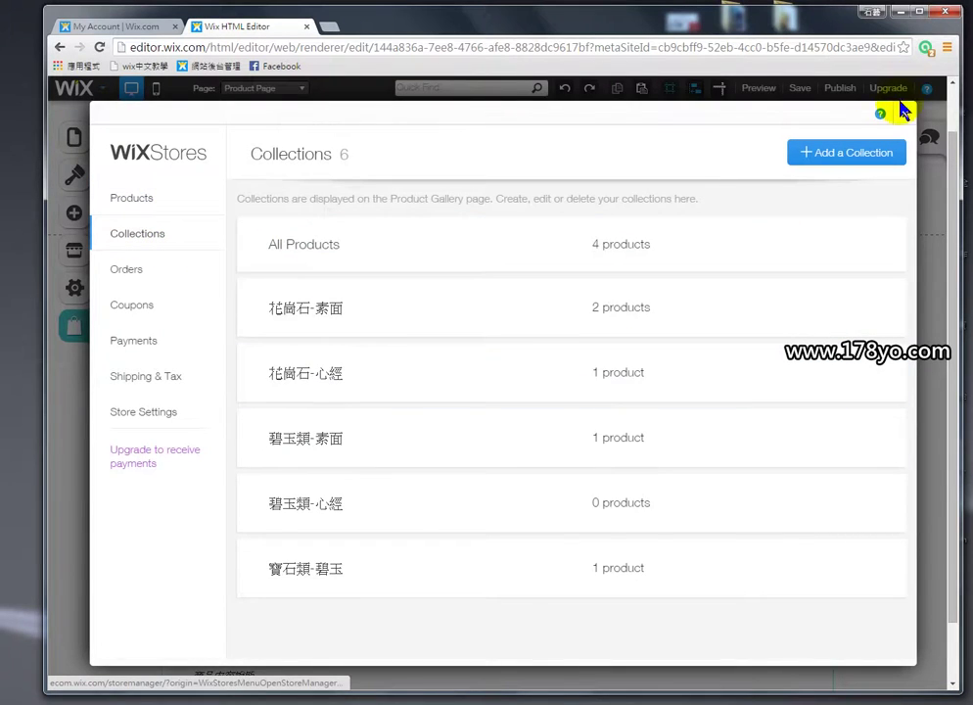
click(903, 115)
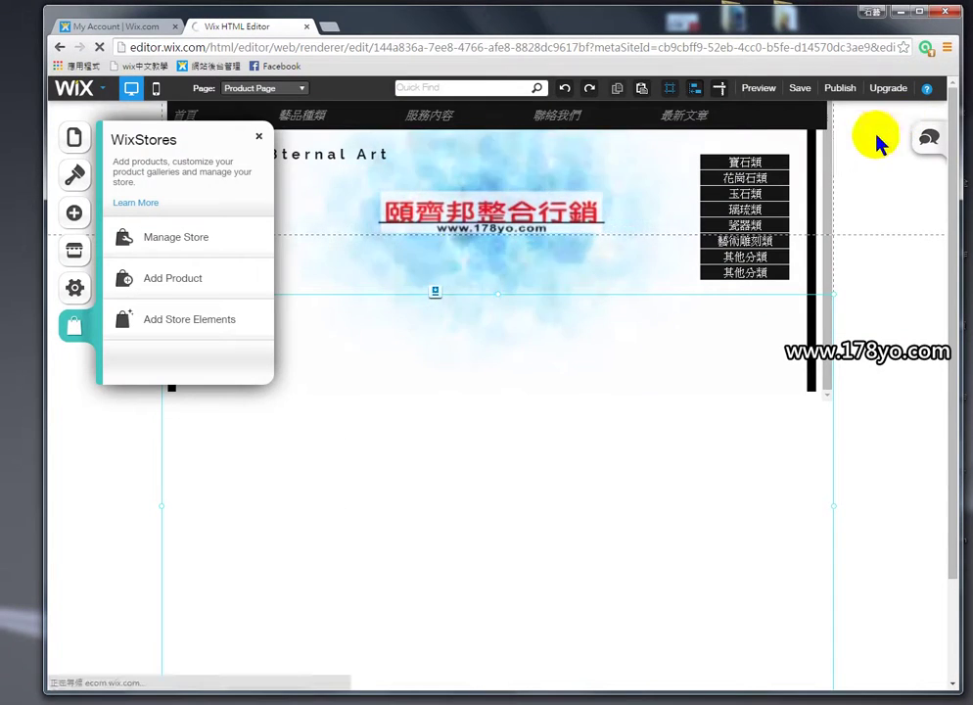
click(259, 137)
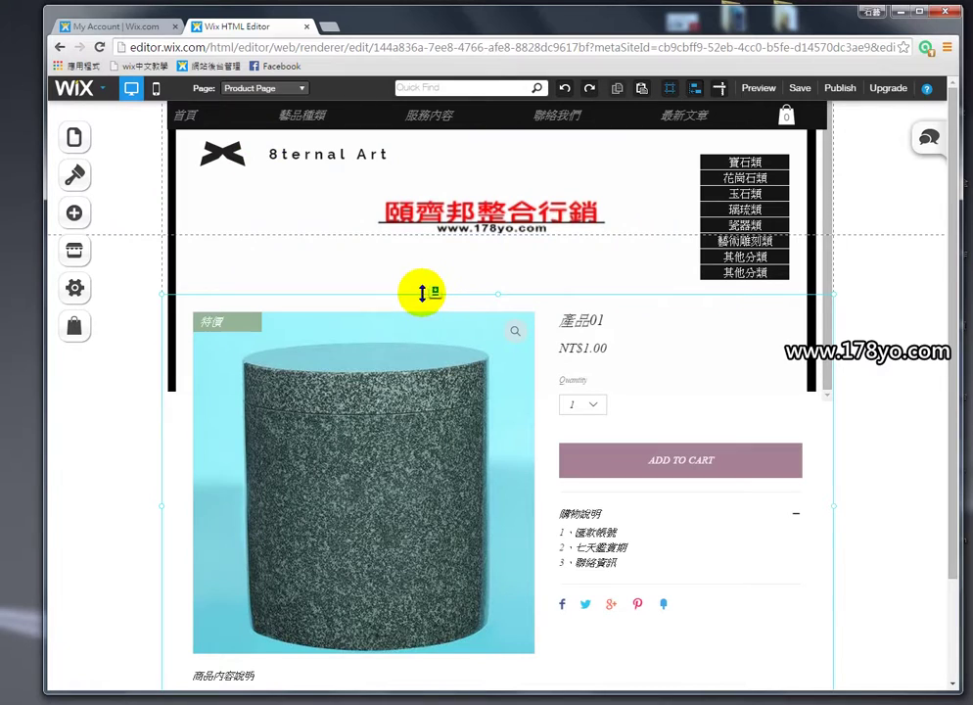